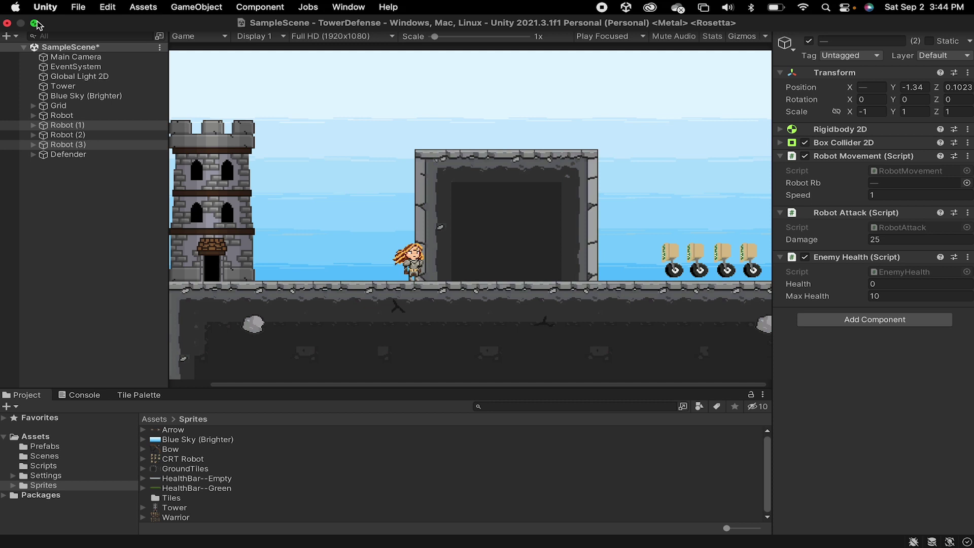
# - Inspect the empty and green health bar PNGs, zoomed in, in Preview
pyautogui.click(34, 23)
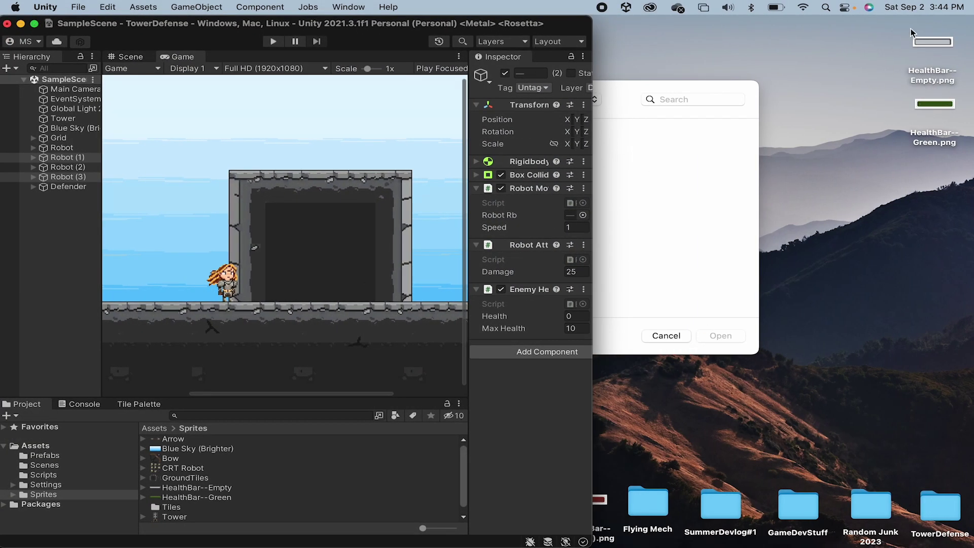
pyautogui.doubleClick(949, 44)
pyautogui.click(272, 33)
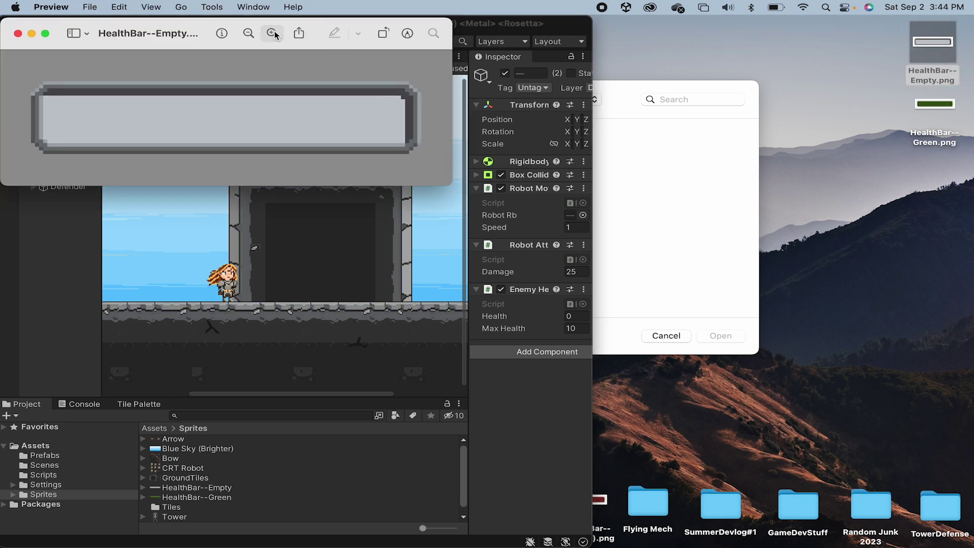
pyautogui.click(273, 33)
pyautogui.doubleClick(946, 112)
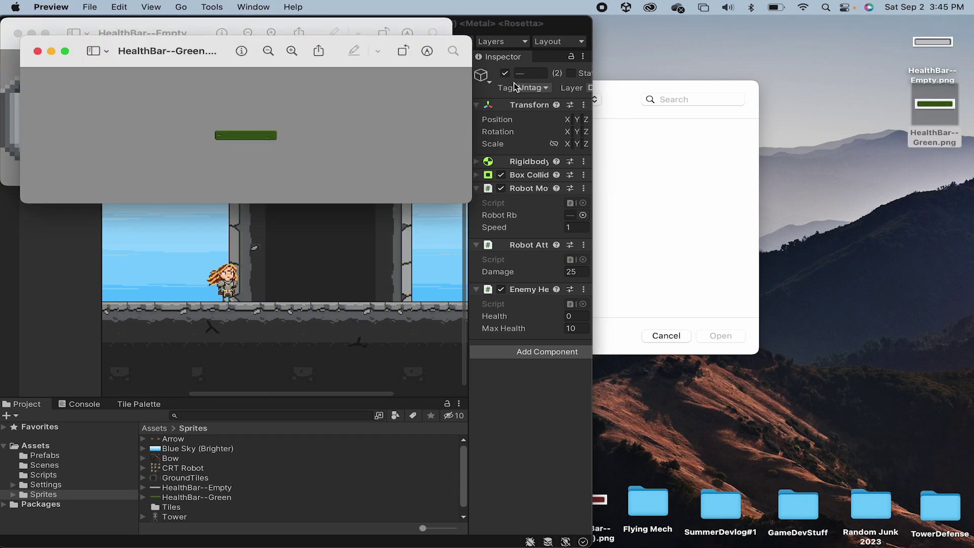
pyautogui.click(292, 50)
pyautogui.click(291, 50)
# - Import both health bar PNGs into Unity's Assets/Sprites folder
pyautogui.moveTo(870, 39)
pyautogui.mouseDown()
pyautogui.moveTo(966, 205)
pyautogui.moveTo(944, 118)
pyautogui.mouseUp()
pyautogui.click(44, 495)
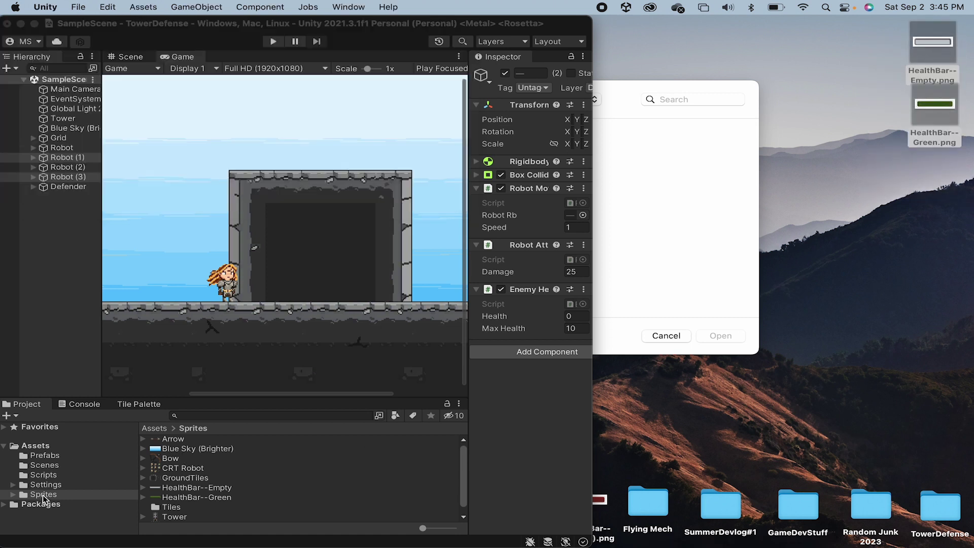
pyautogui.moveTo(941, 104); pyautogui.dragTo(279, 478)
pyautogui.moveTo(279, 477); pyautogui.dragTo(272, 471)
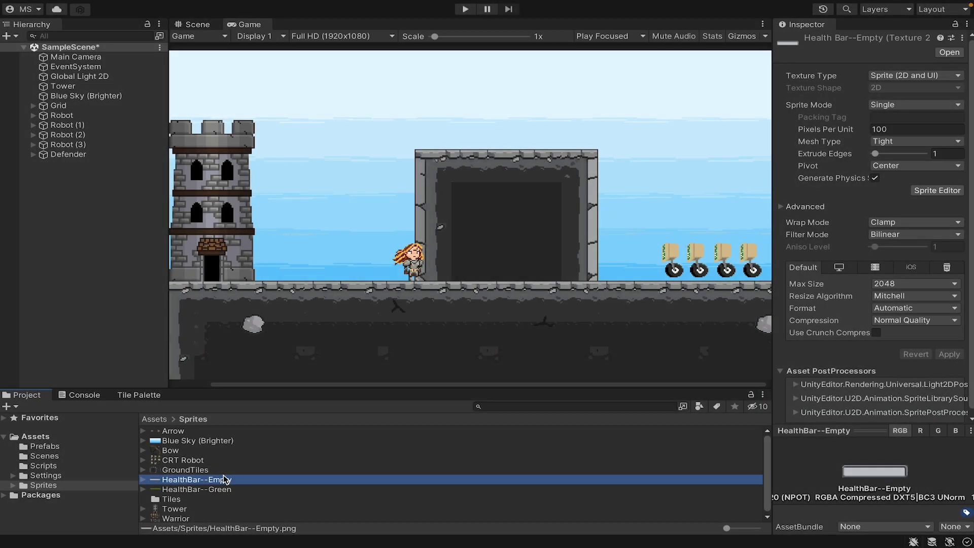
# - Apply 32 pixels per unit, Point (no filter) and RGBA 32 bit to both HealthBar sprites
pyautogui.keyDown('shift'); pyautogui.click(222, 490); pyautogui.keyUp('shift')
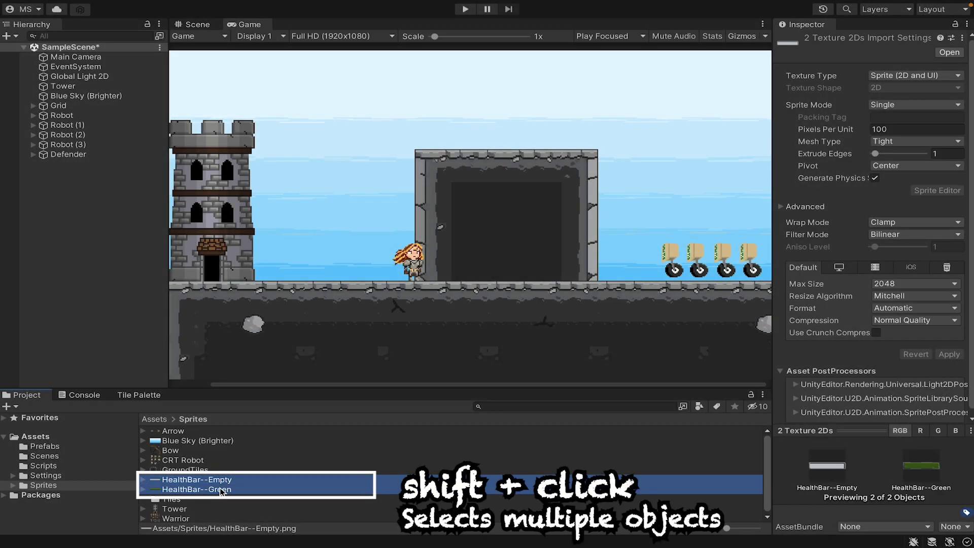
pyautogui.click(904, 131)
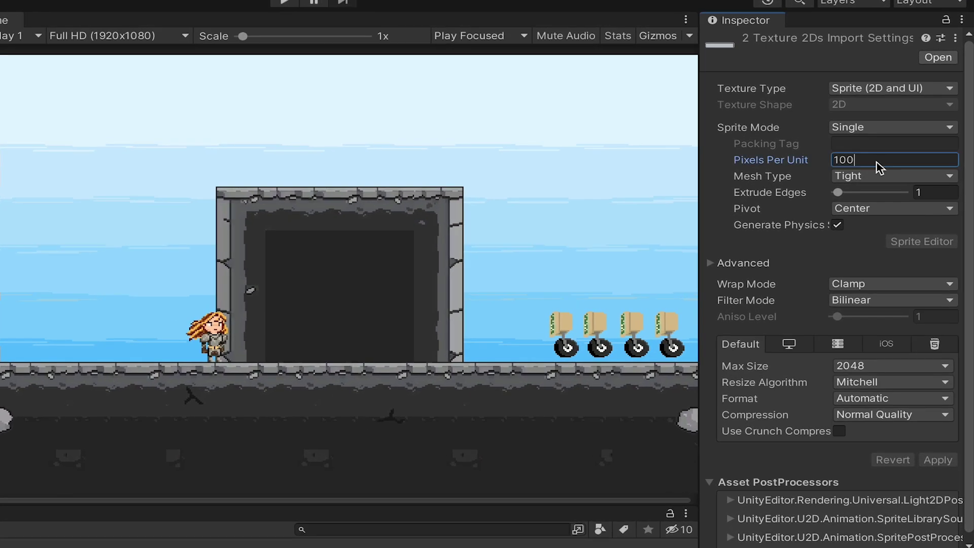
pyautogui.write('32')
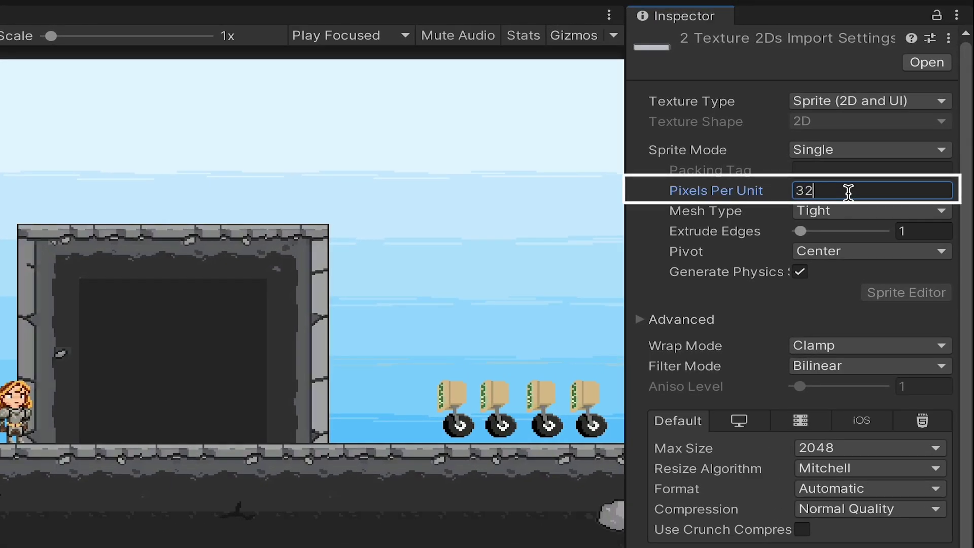
pyautogui.click(851, 365)
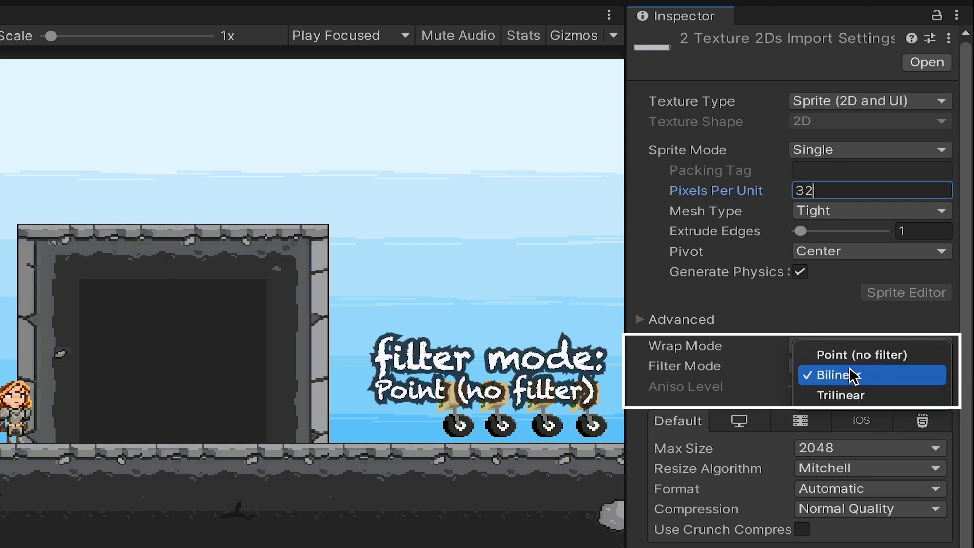
pyautogui.click(851, 362)
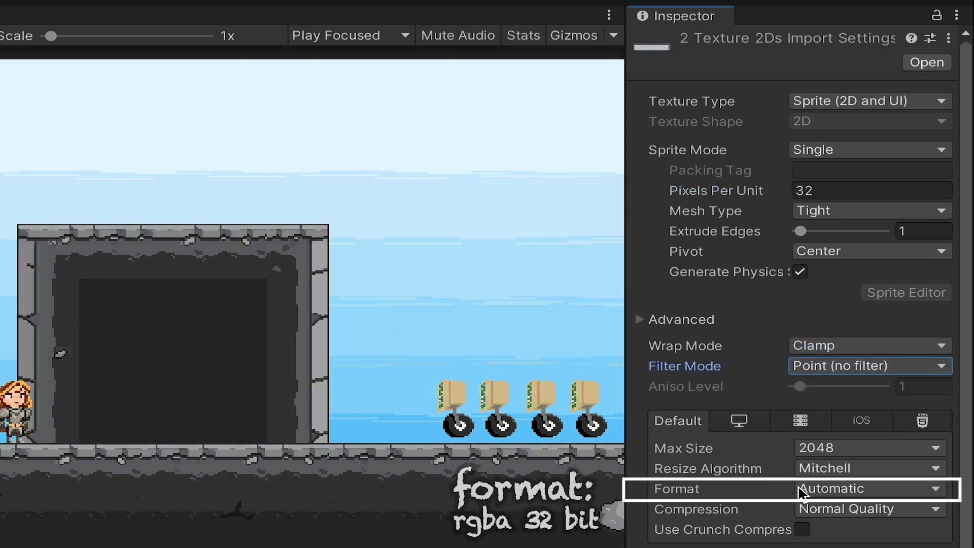
pyautogui.click(825, 489)
pyautogui.click(841, 514)
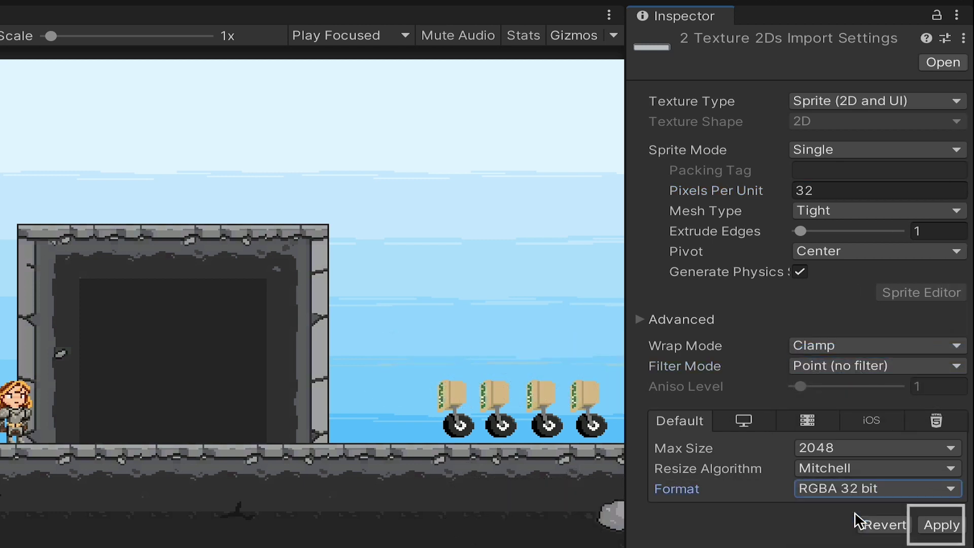
pyautogui.click(950, 533)
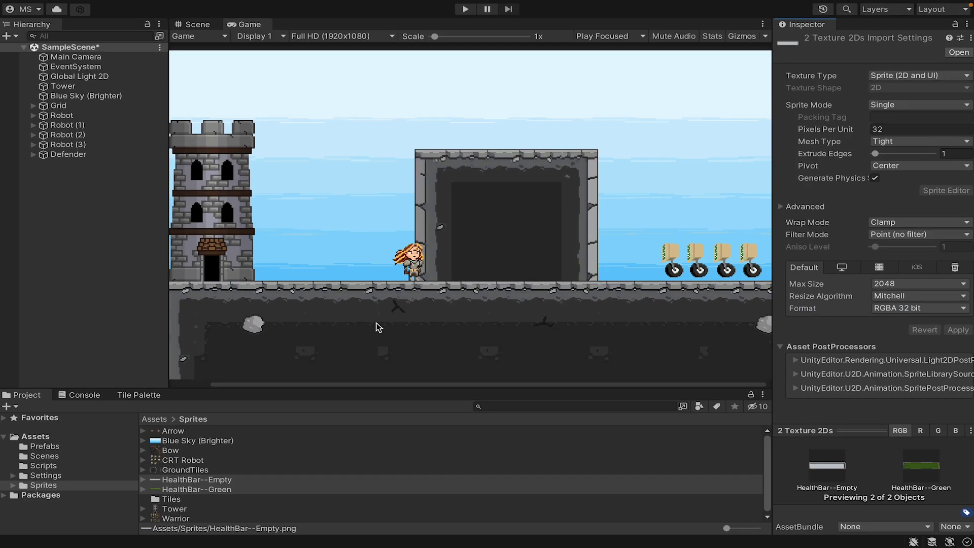
# - Create a UI Canvas from the Hierarchy in Scene view and rename it HealthCanvas
pyautogui.click(178, 22)
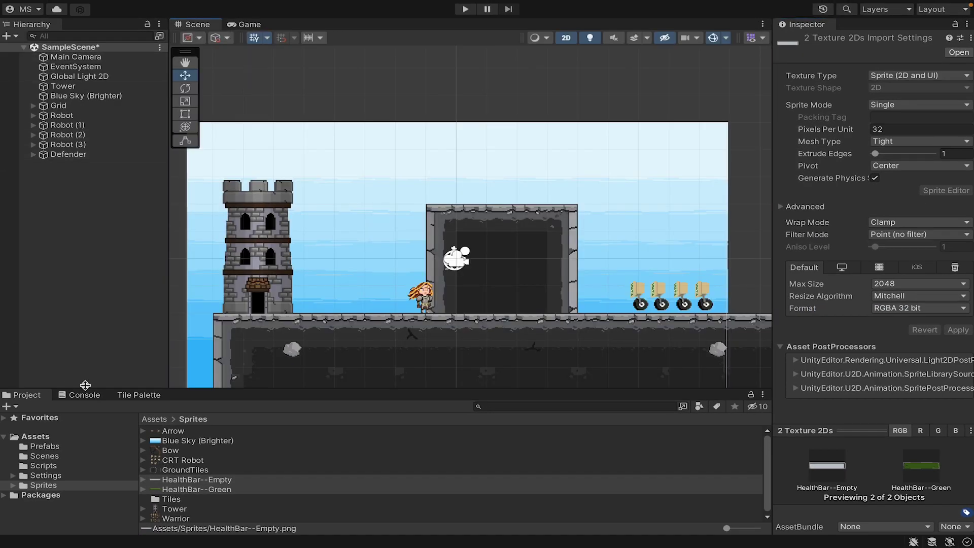
pyautogui.rightClick(80, 207)
pyautogui.moveTo(118, 459)
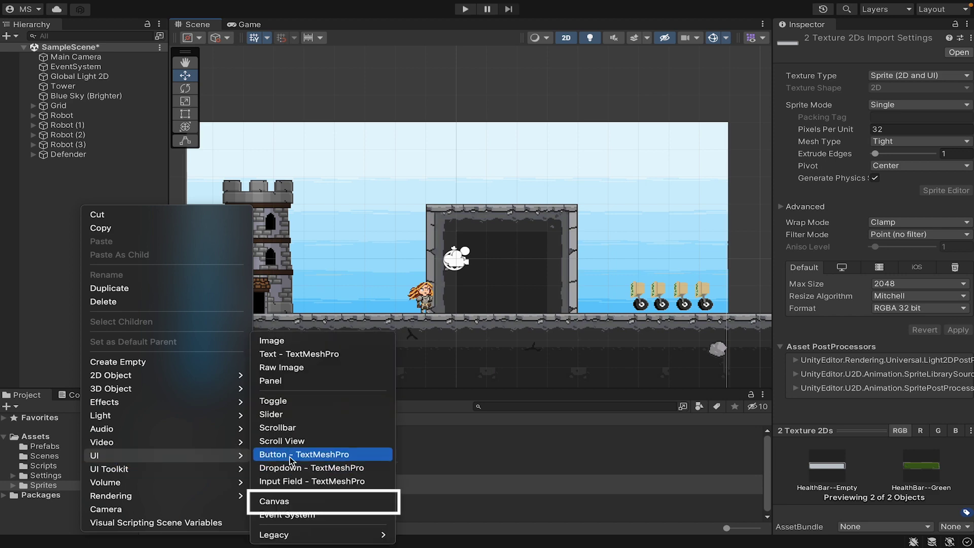
pyautogui.click(289, 502)
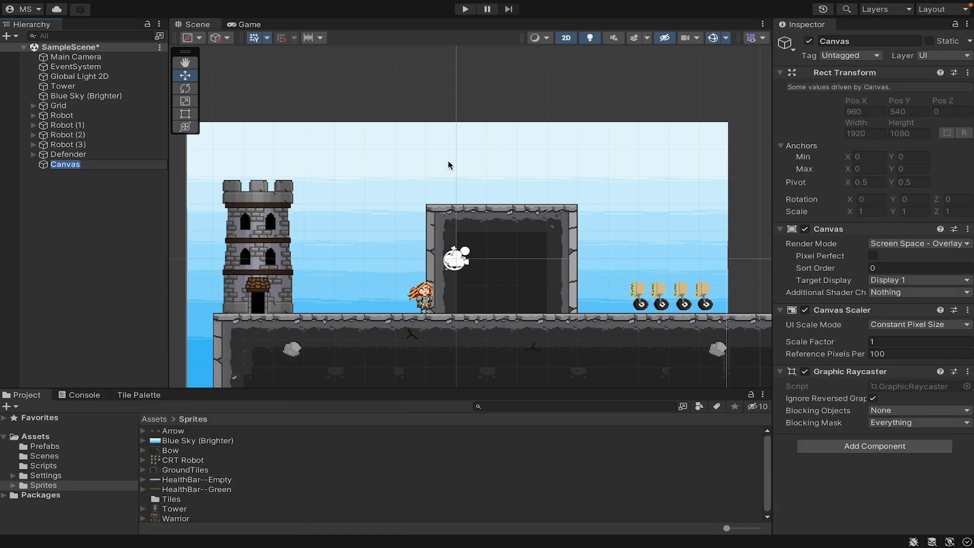
pyautogui.click(836, 41)
pyautogui.write('He')
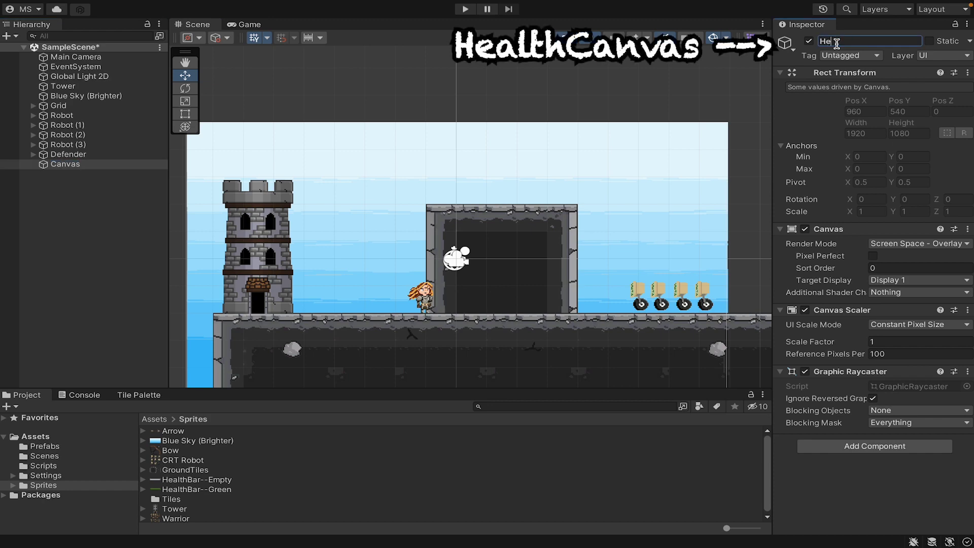
pyautogui.write('althCanvas')
pyautogui.press('Return')
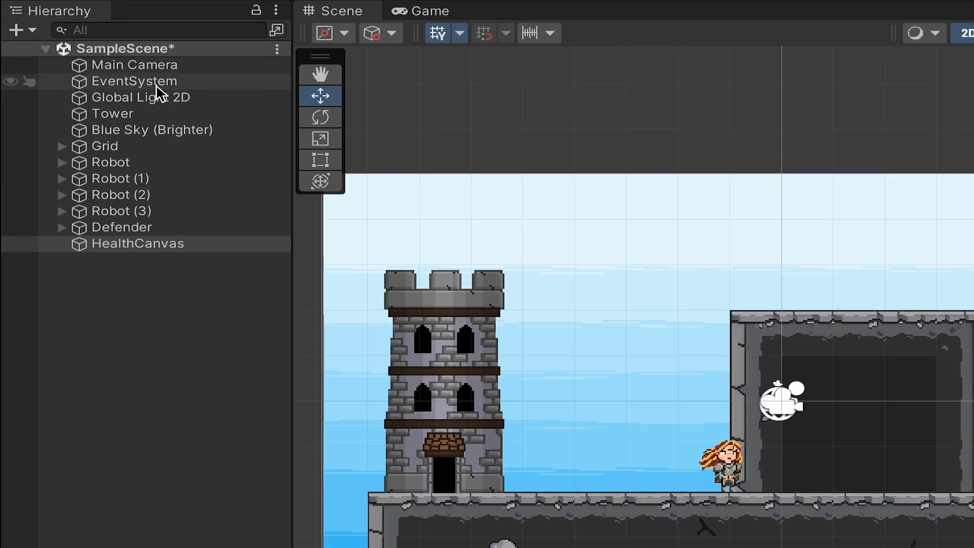
pyautogui.click(142, 80)
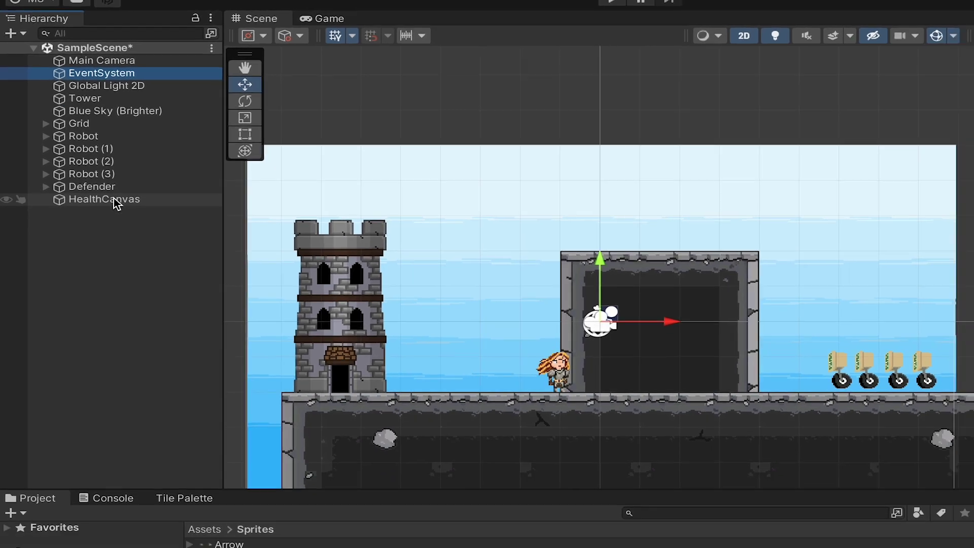
pyautogui.click(152, 247)
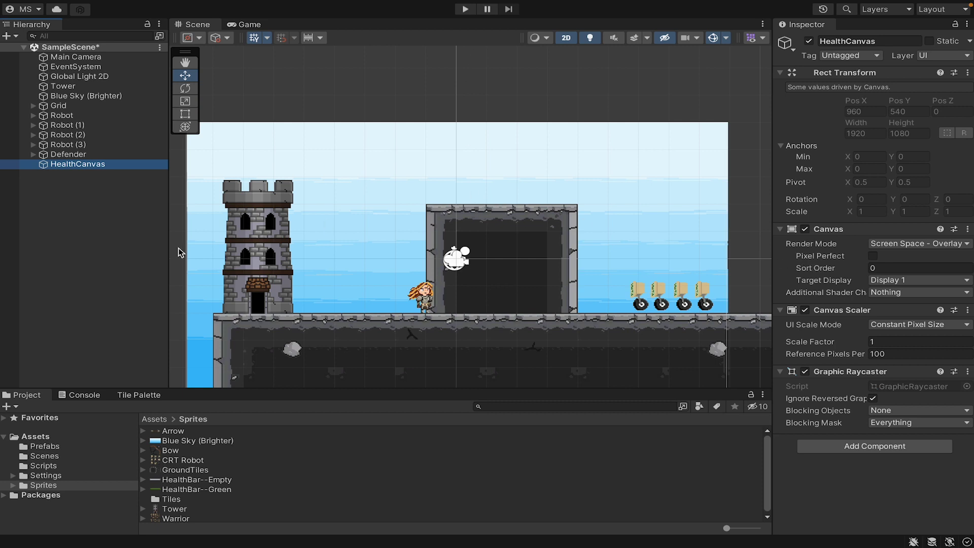
# - Frame the HealthCanvas in the Scene view and adjust zoom and pan around it
pyautogui.doubleClick(76, 165)
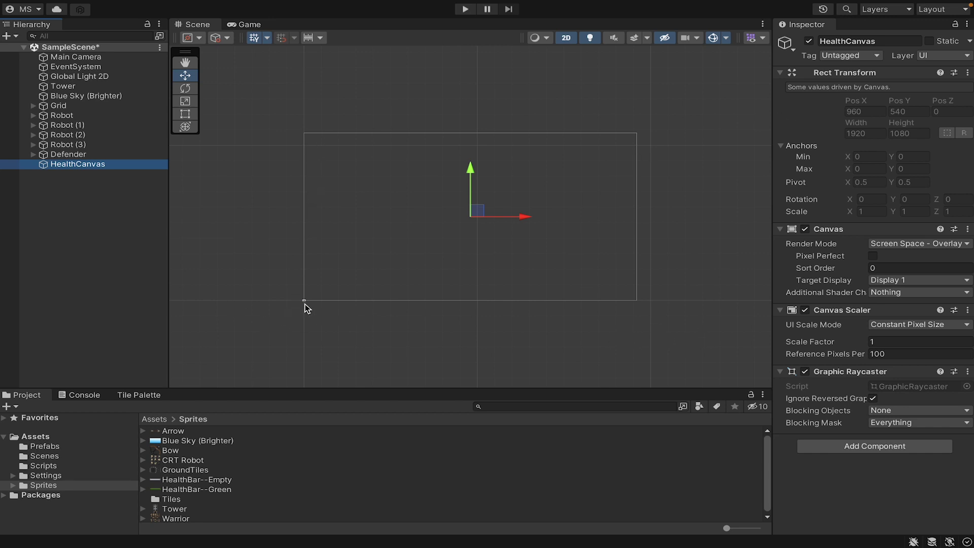
pyautogui.scroll(-10, 304, 307)
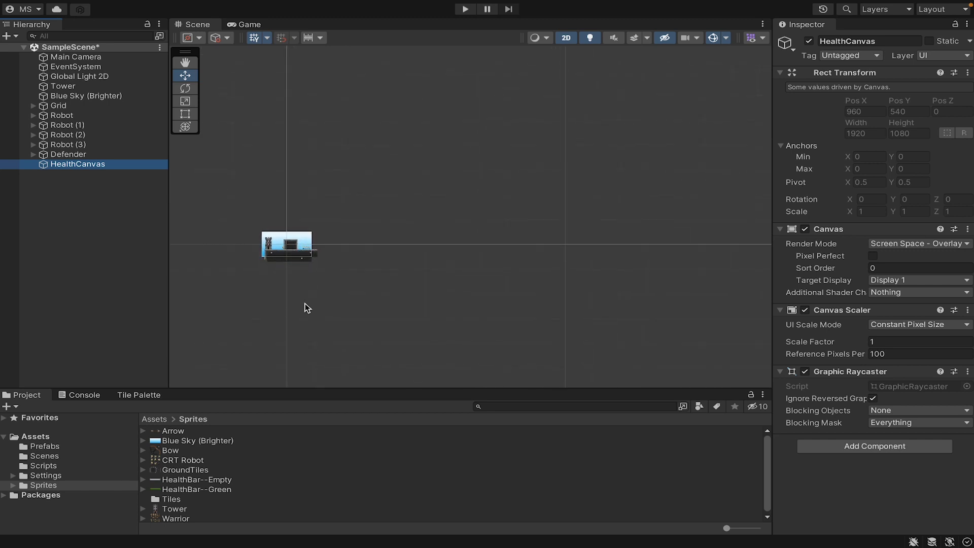
pyautogui.scroll(10, 307, 304)
pyautogui.moveTo(426, 153); pyautogui.dragTo(355, 224, button='middle')
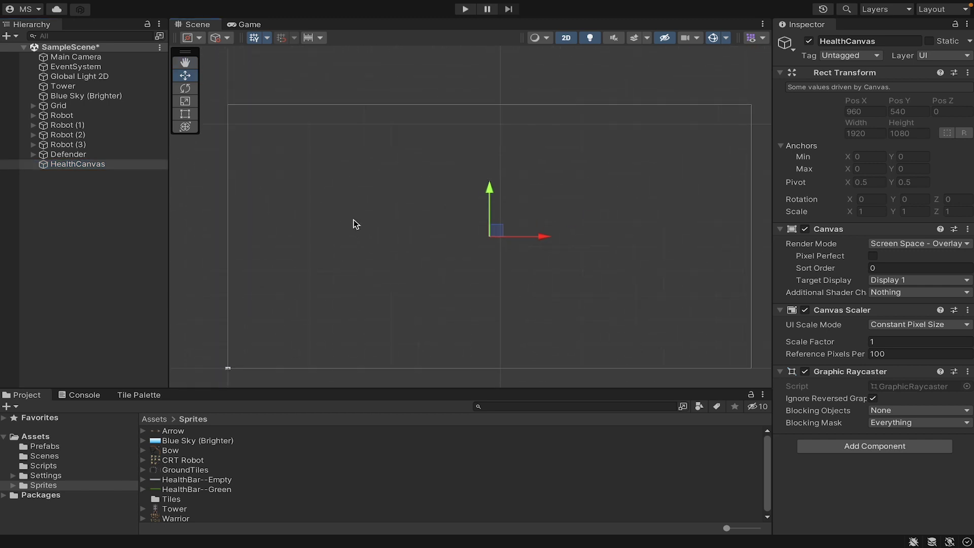
# - Dock the Game view to the right of the Scene view
pyautogui.click(243, 25)
pyautogui.moveTo(244, 25); pyautogui.dragTo(647, 205)
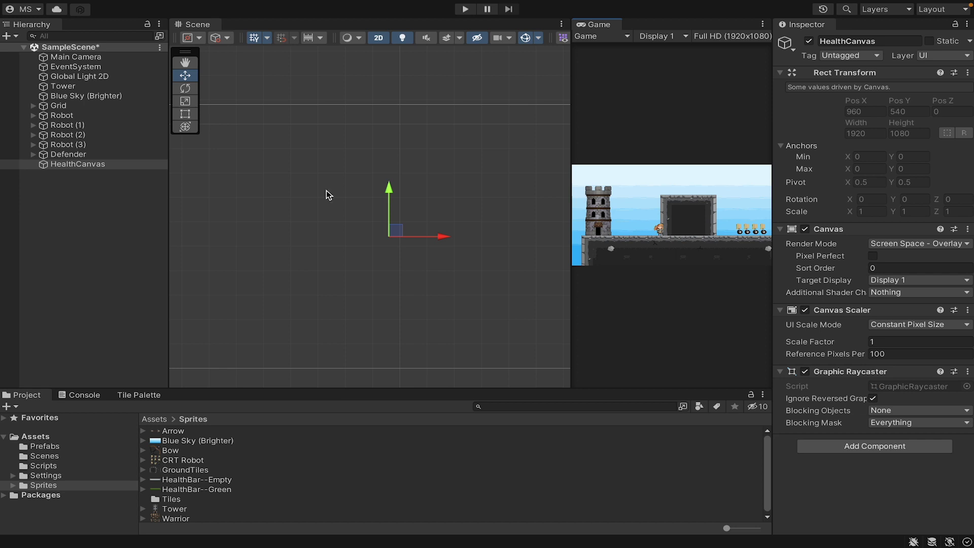
pyautogui.scroll(-2, 270, 263)
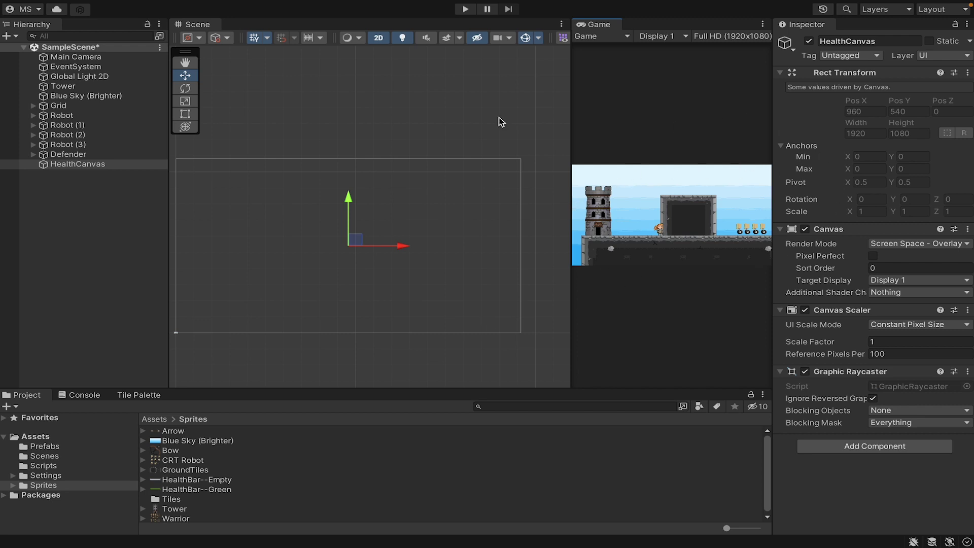
# - Add a test Image inside HealthCanvas, move it, then delete it to leave the canvas empty
pyautogui.rightClick(86, 171)
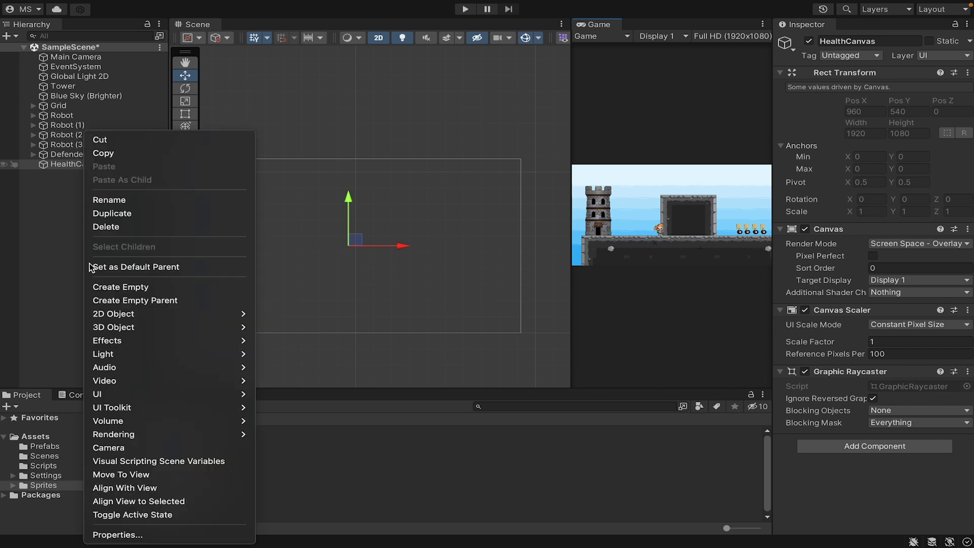
pyautogui.moveTo(122, 395)
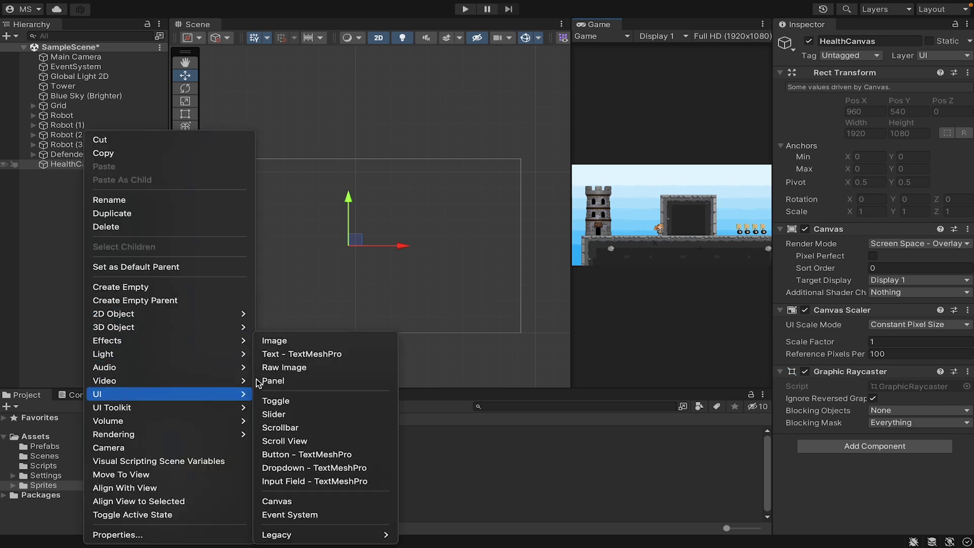
pyautogui.click(310, 341)
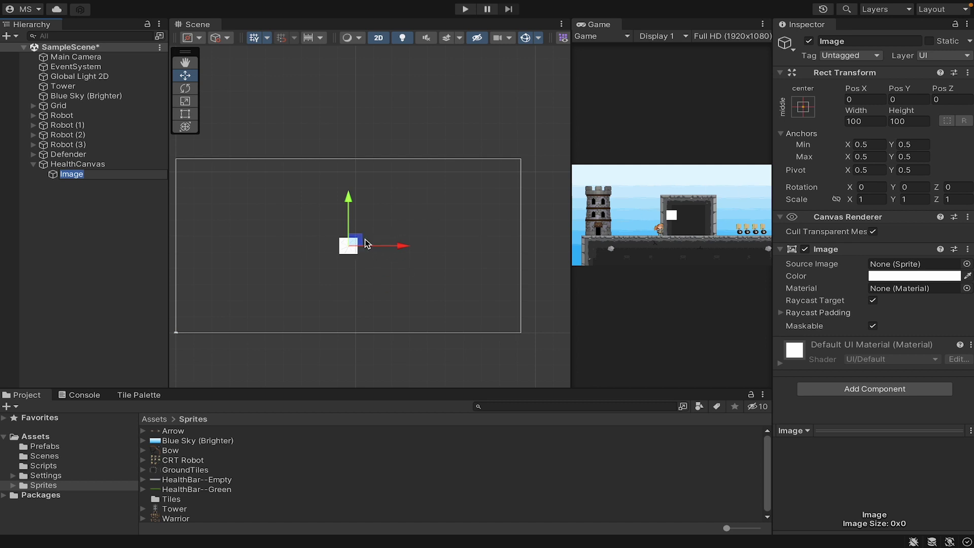
pyautogui.moveTo(355, 240); pyautogui.dragTo(294, 237)
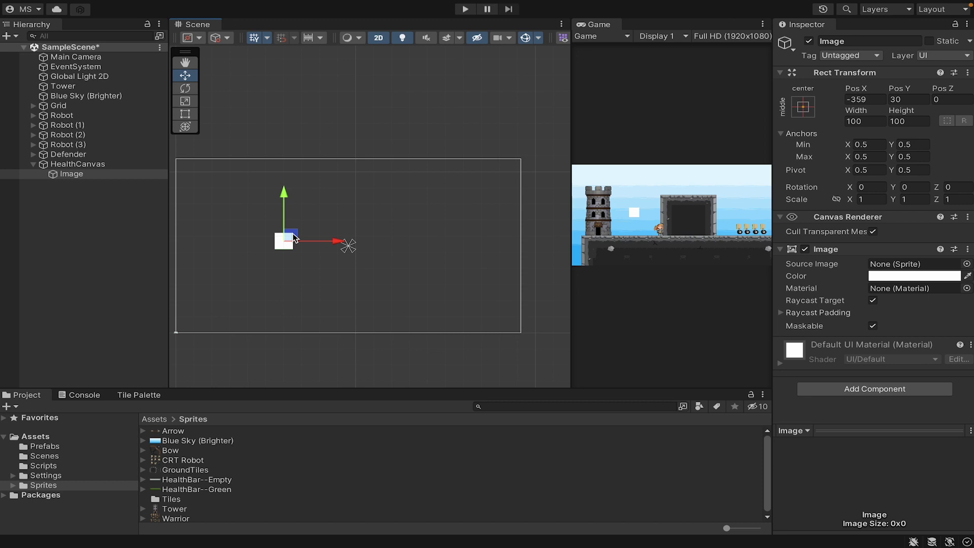
pyautogui.rightClick(67, 175)
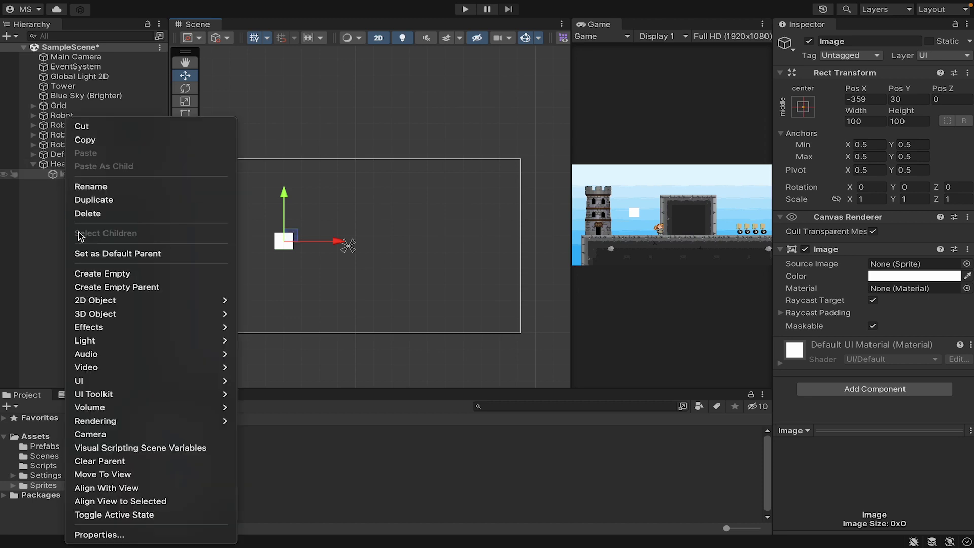
pyautogui.click(84, 213)
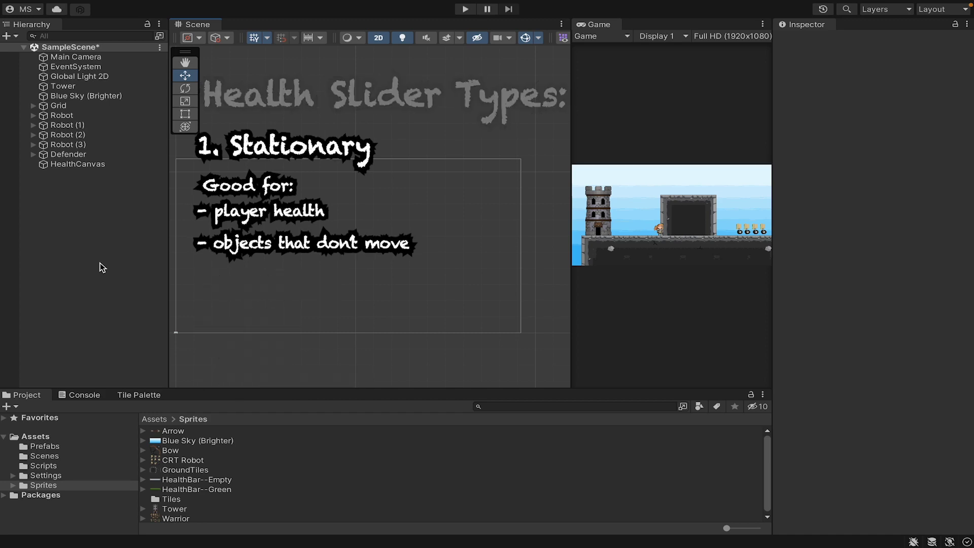
# - Add a UI Slider under HealthCanvas, drag it above the tower at top-left, and expand it
pyautogui.click(75, 165)
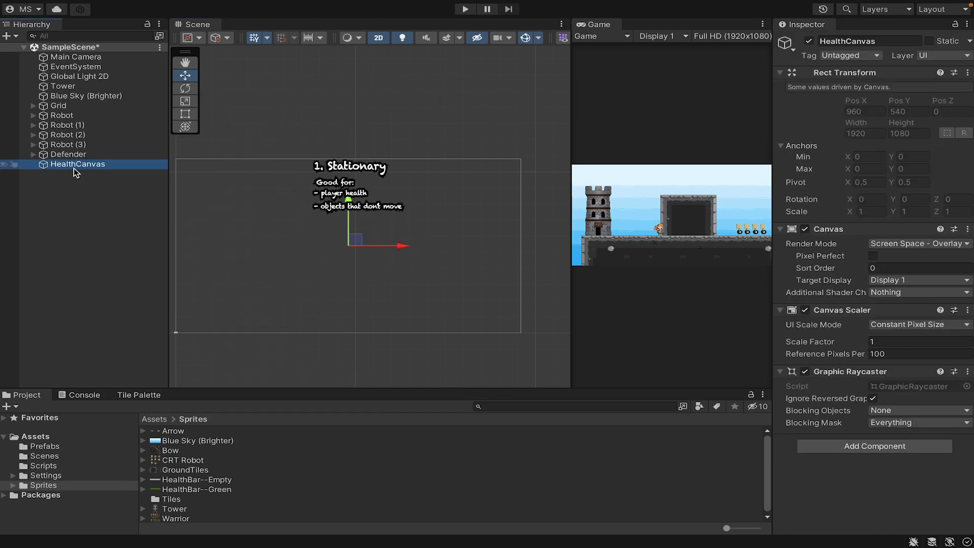
pyautogui.rightClick(75, 170)
pyautogui.moveTo(92, 397)
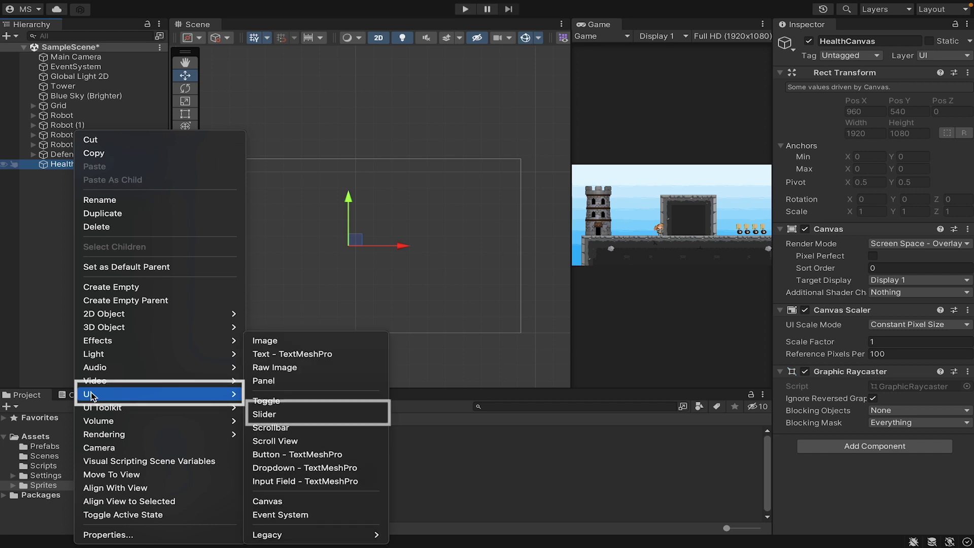
pyautogui.click(272, 415)
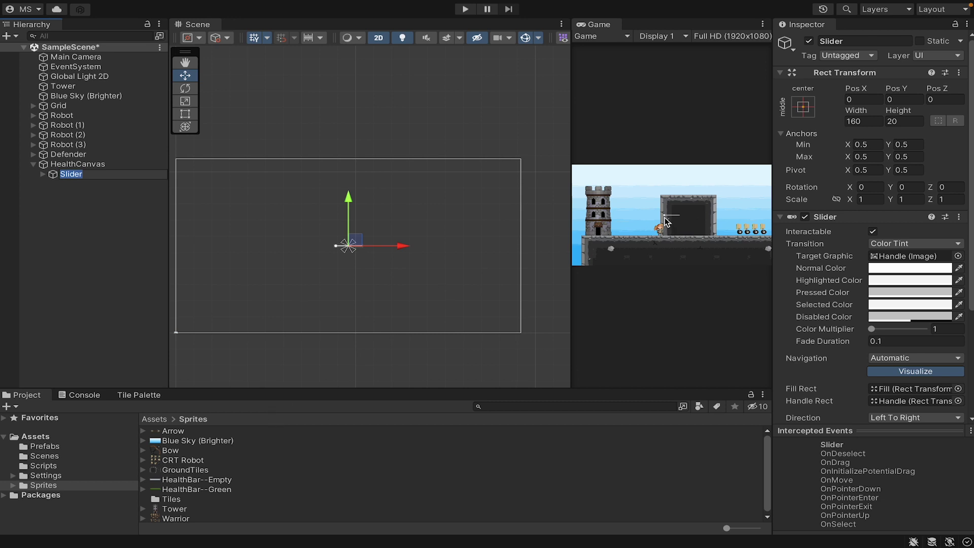
pyautogui.moveTo(666, 222); pyautogui.dragTo(558, 180)
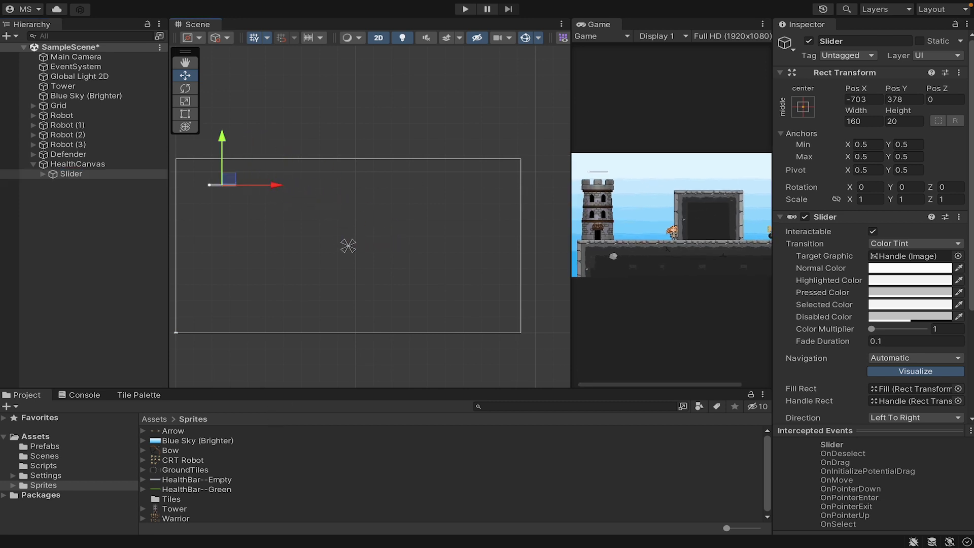
pyautogui.scroll(5, 578, 208)
pyautogui.scroll(5, 175, 145)
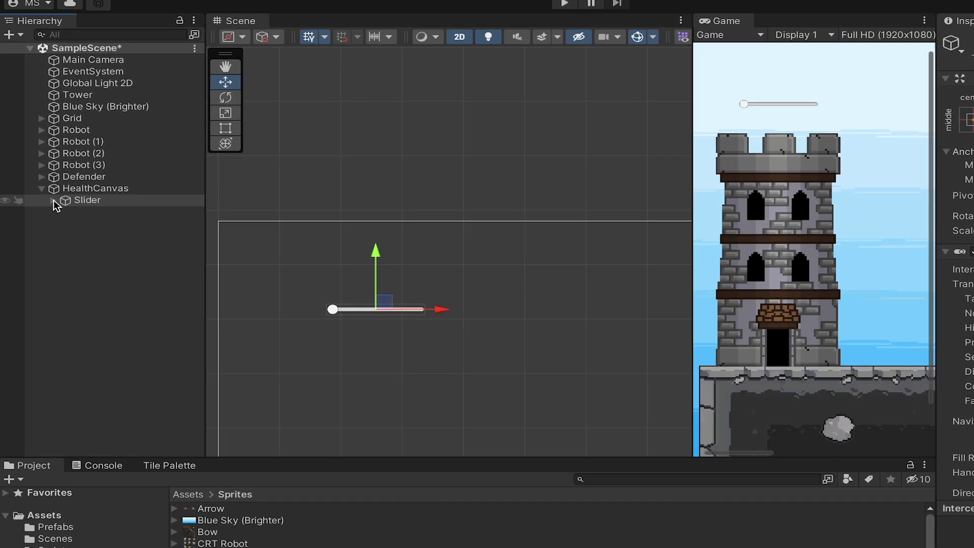
pyautogui.click(44, 174)
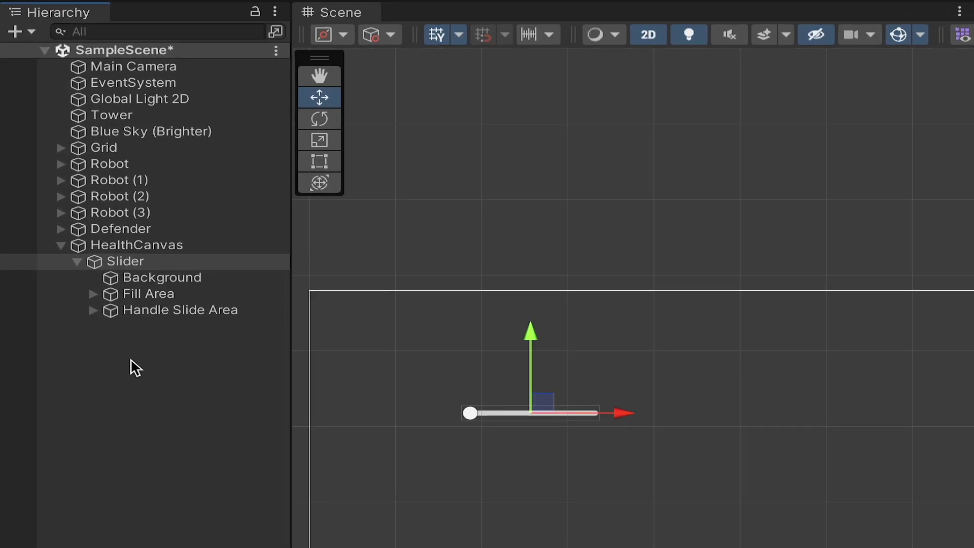
# - Inspect the slider's Background, Fill Area and Fill, then delete Handle Slide Area
pyautogui.click(153, 274)
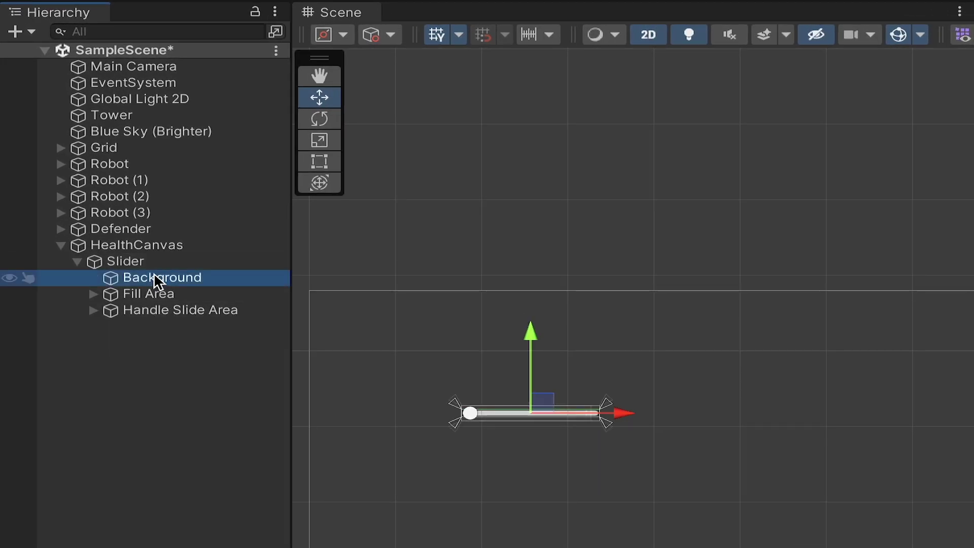
pyautogui.click(146, 294)
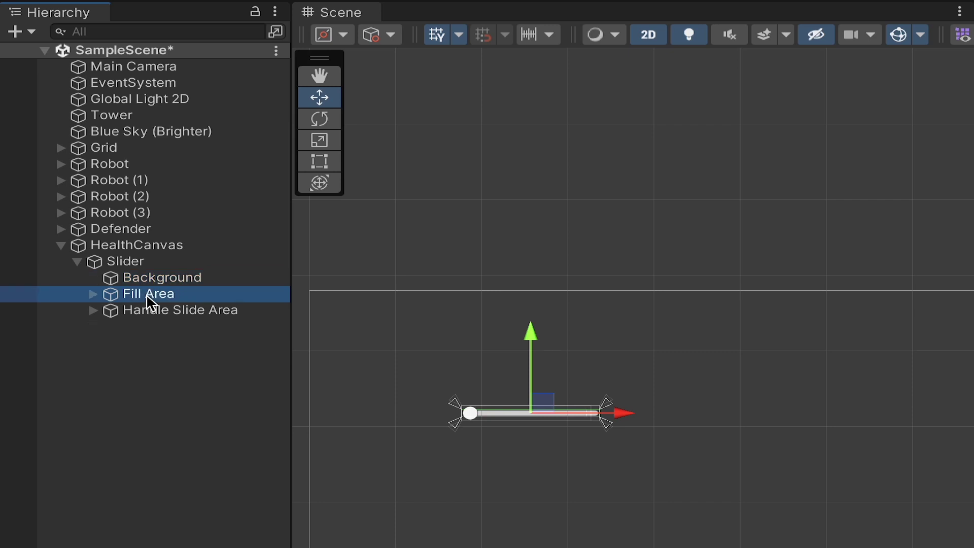
pyautogui.click(92, 294)
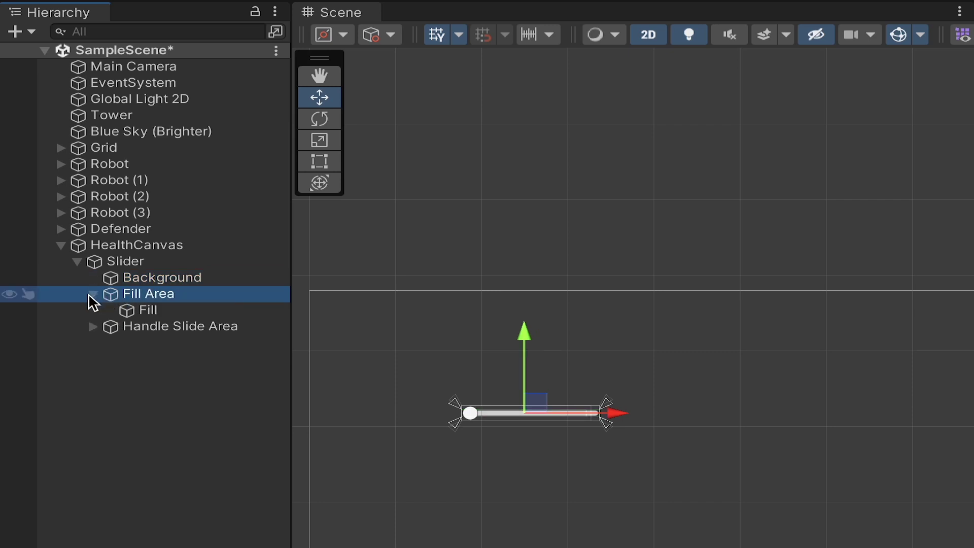
pyautogui.click(142, 311)
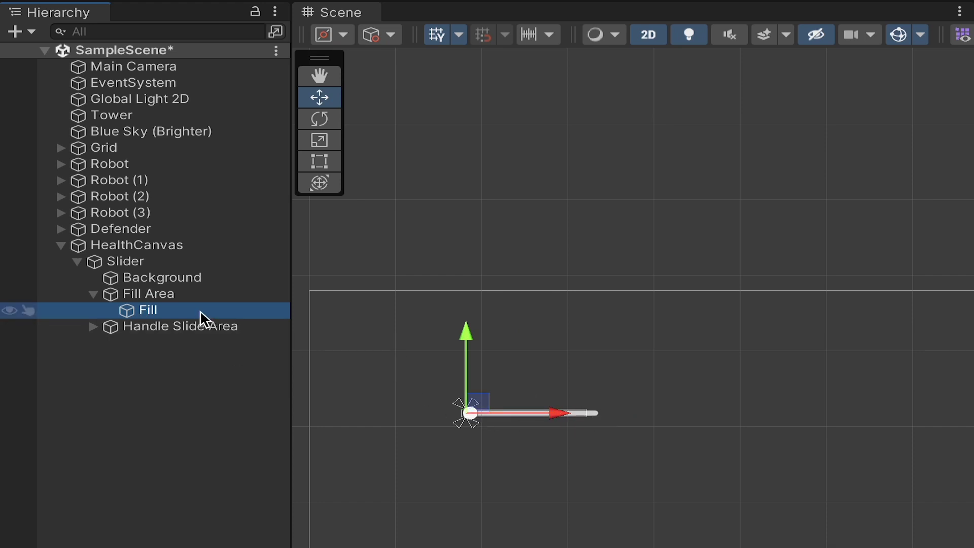
pyautogui.click(200, 326)
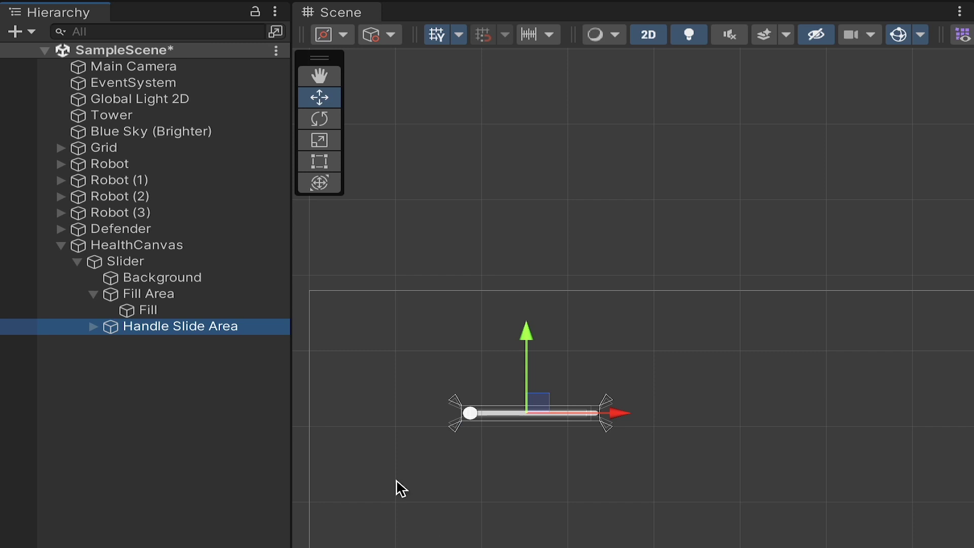
pyautogui.rightClick(224, 329)
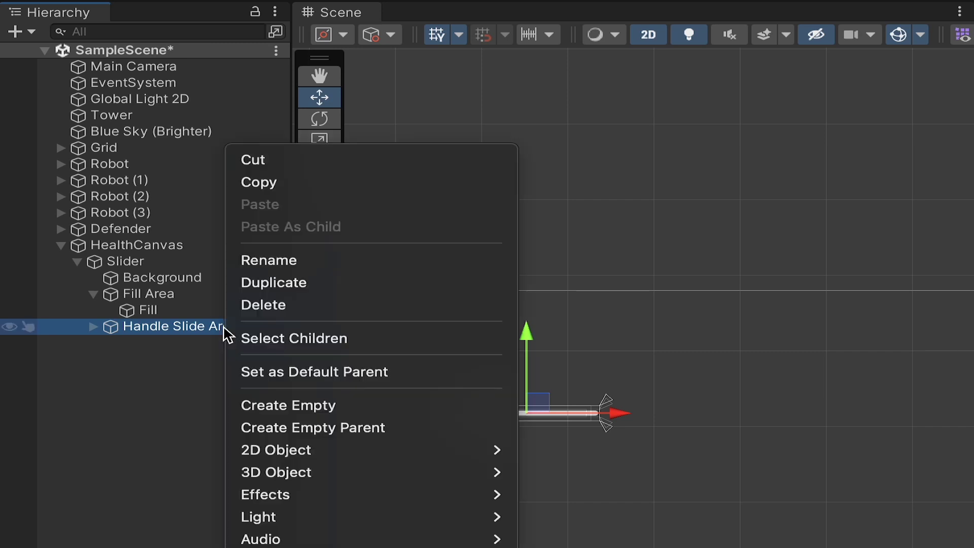
pyautogui.click(263, 313)
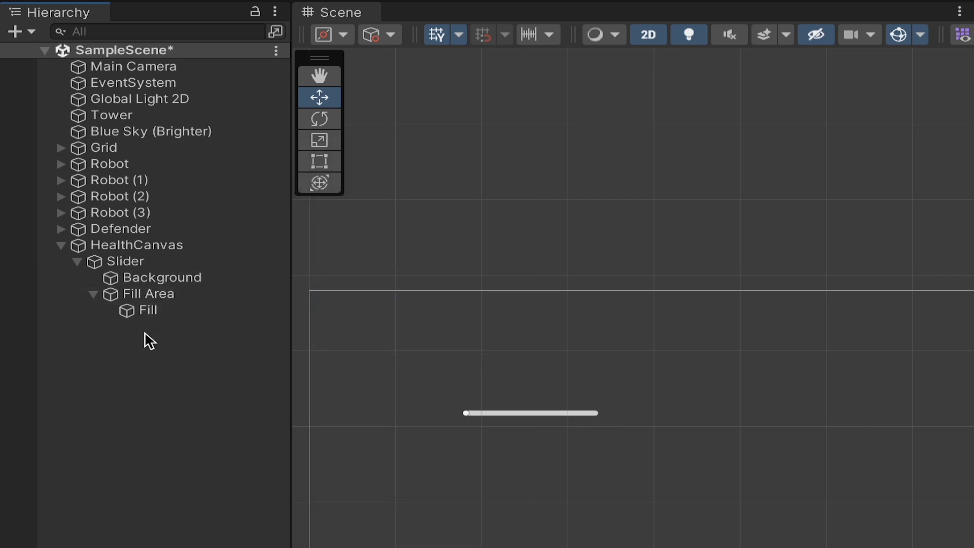
# - Rename the Slider to HealthSlider and check the HealthBar--Empty sprite's dimensions
pyautogui.click(134, 258)
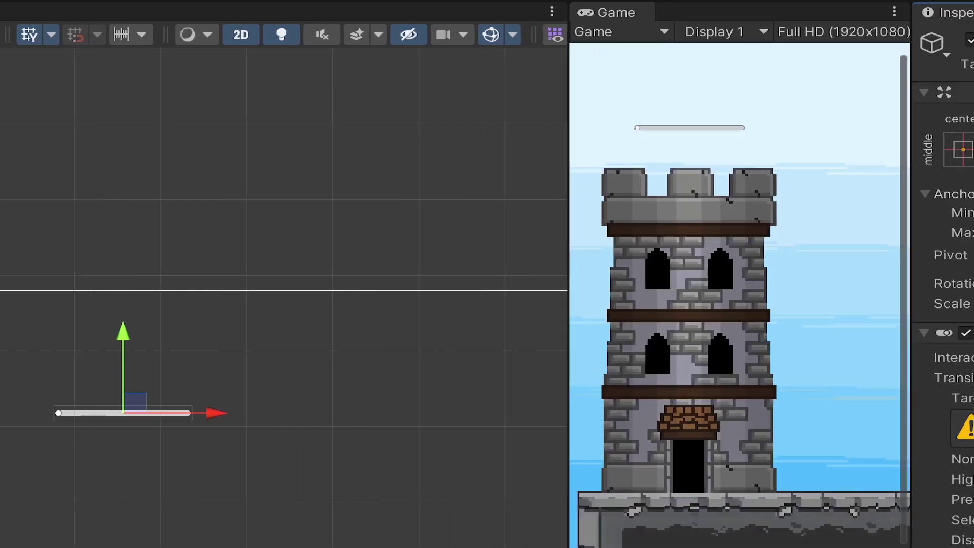
pyautogui.click(730, 40)
pyautogui.write('HealthS')
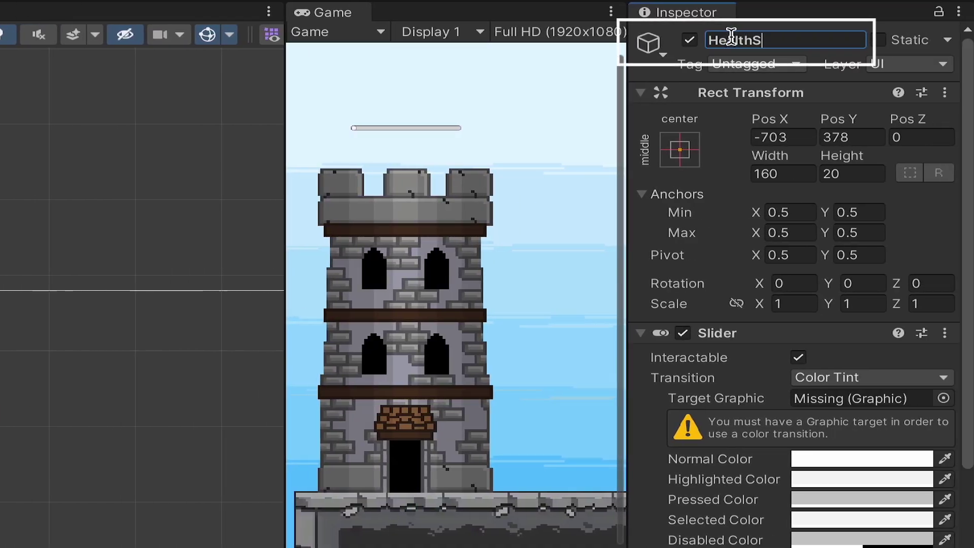
pyautogui.write('lider')
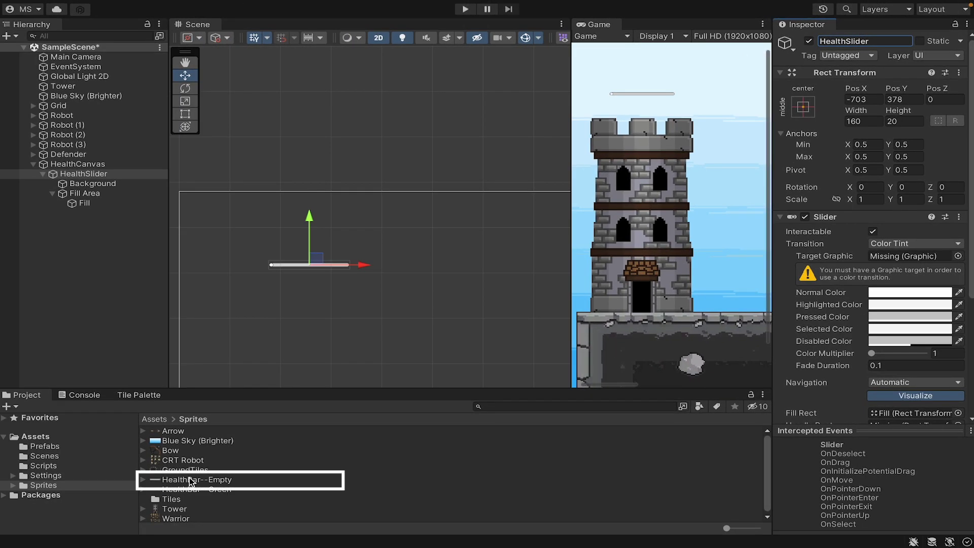
pyautogui.click(192, 479)
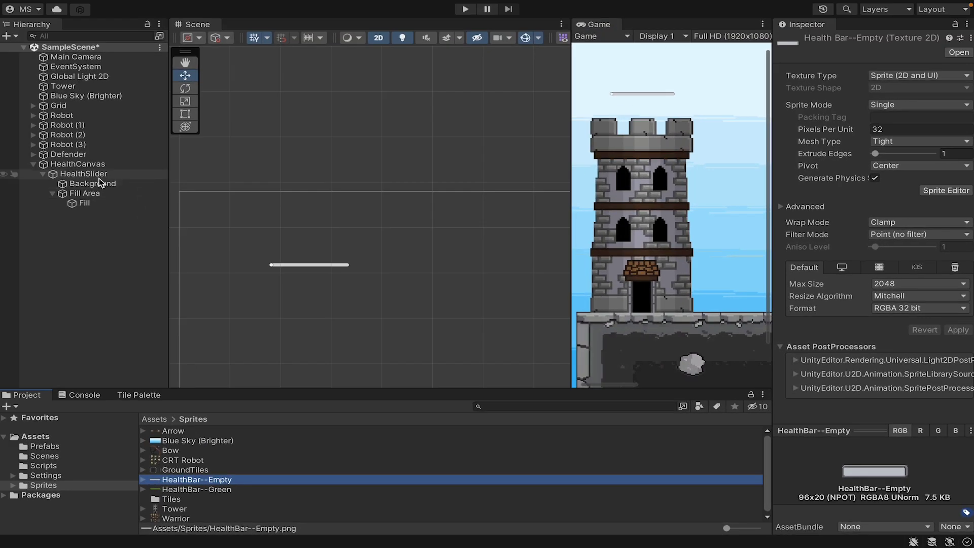
pyautogui.click(99, 175)
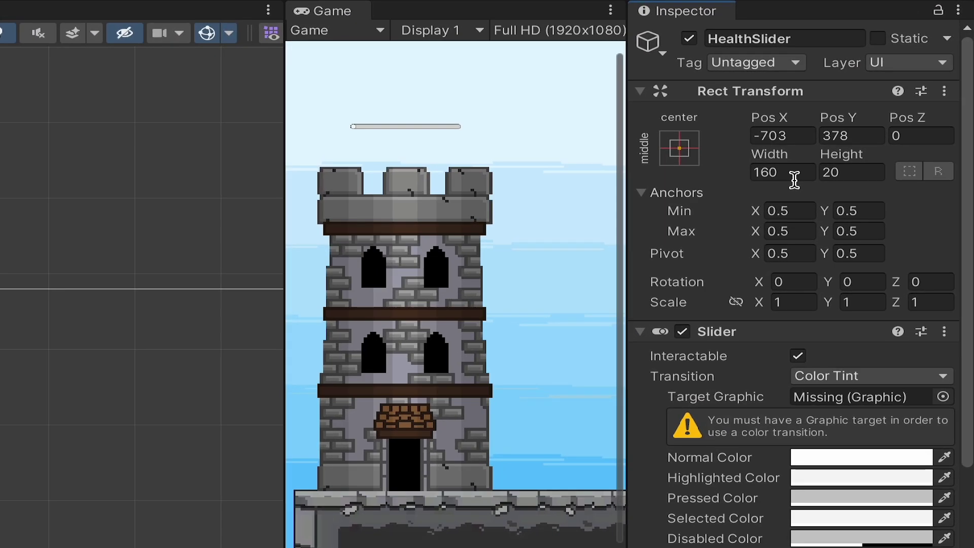
# - Set HealthSlider width to 96, scale to 3 on X, Y and Z, and turn off Interactable
pyautogui.click(794, 172)
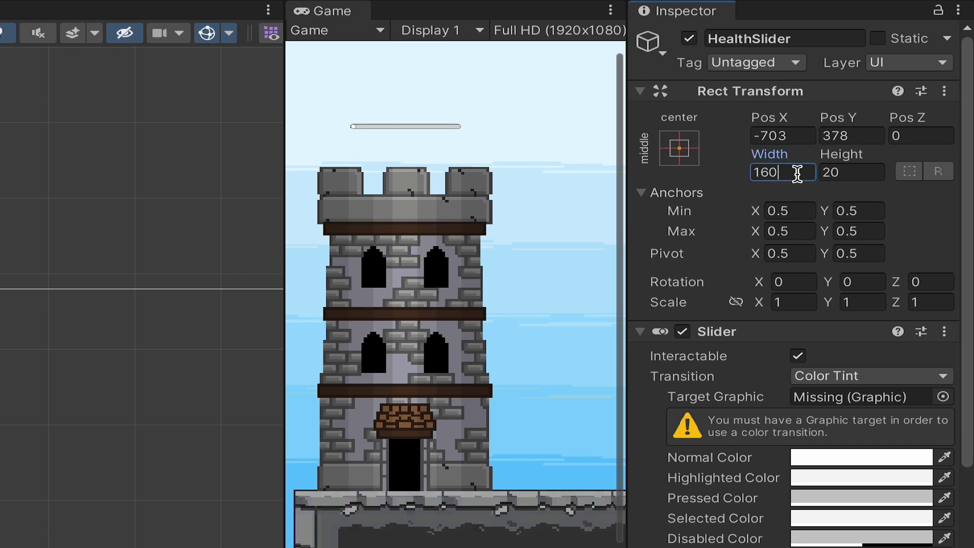
pyautogui.doubleClick(794, 173)
pyautogui.write('96')
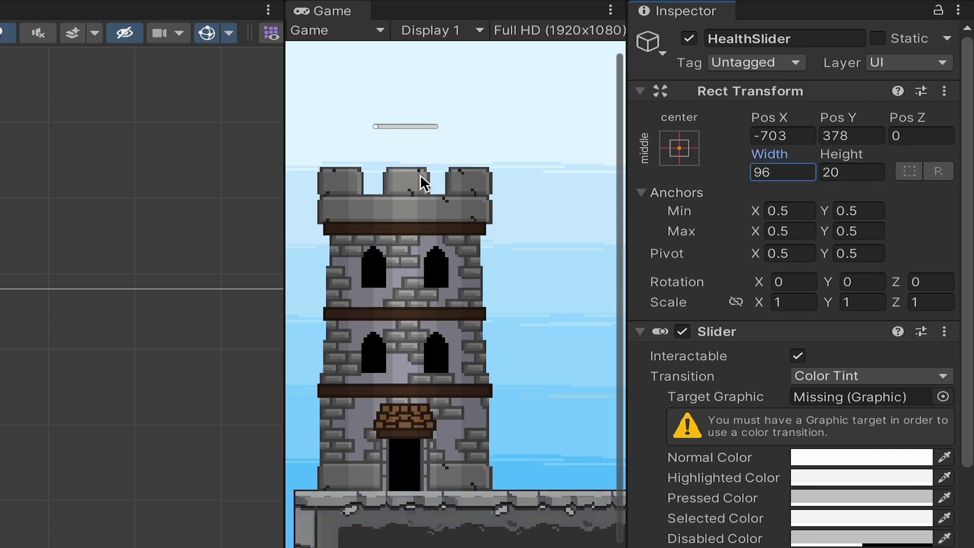
pyautogui.click(810, 301)
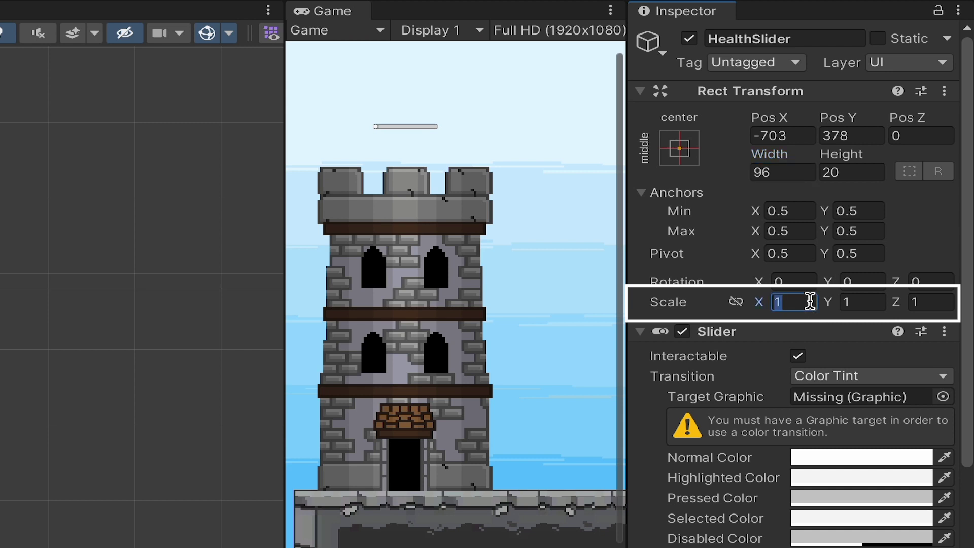
pyautogui.write('3')
pyautogui.press('Tab')
pyautogui.write('3')
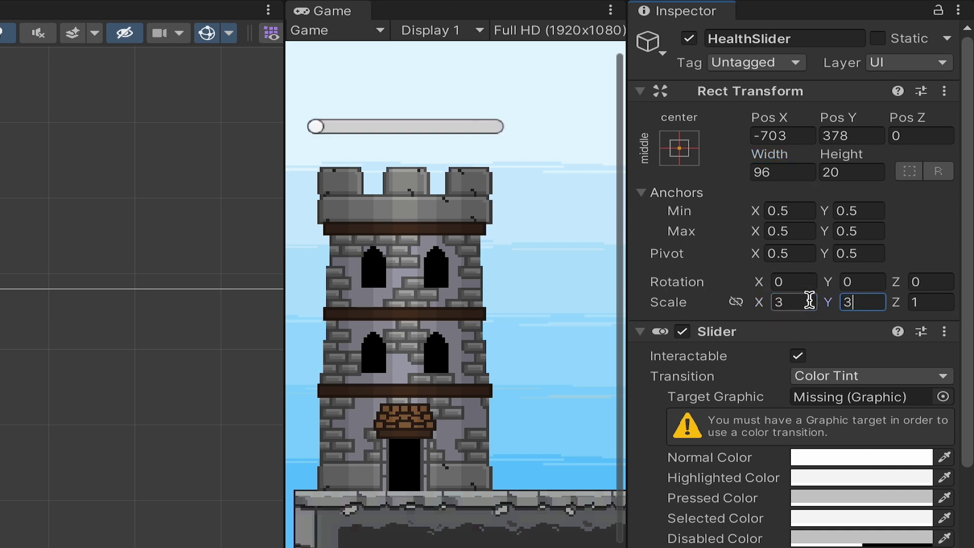
pyautogui.press('Tab')
pyautogui.write('3')
pyautogui.click(498, 243)
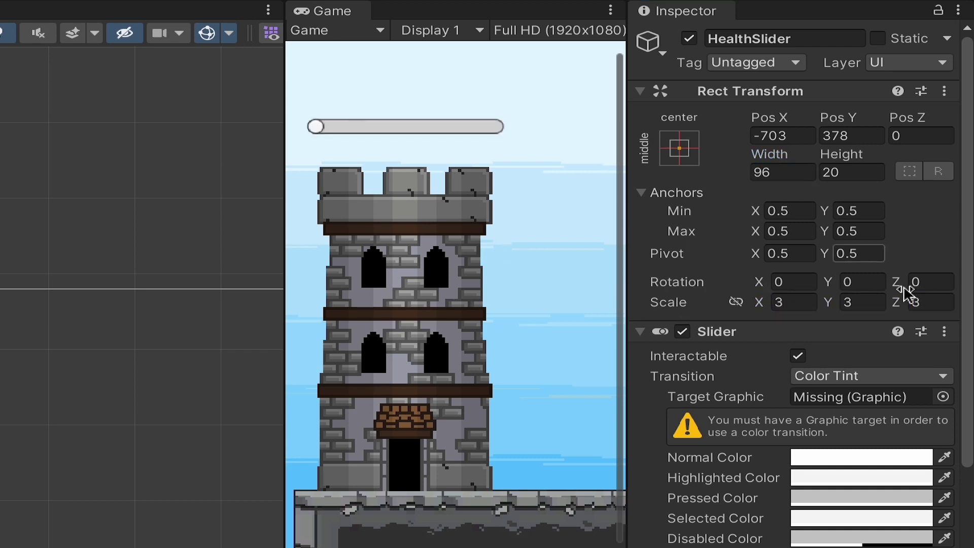
pyautogui.click(798, 355)
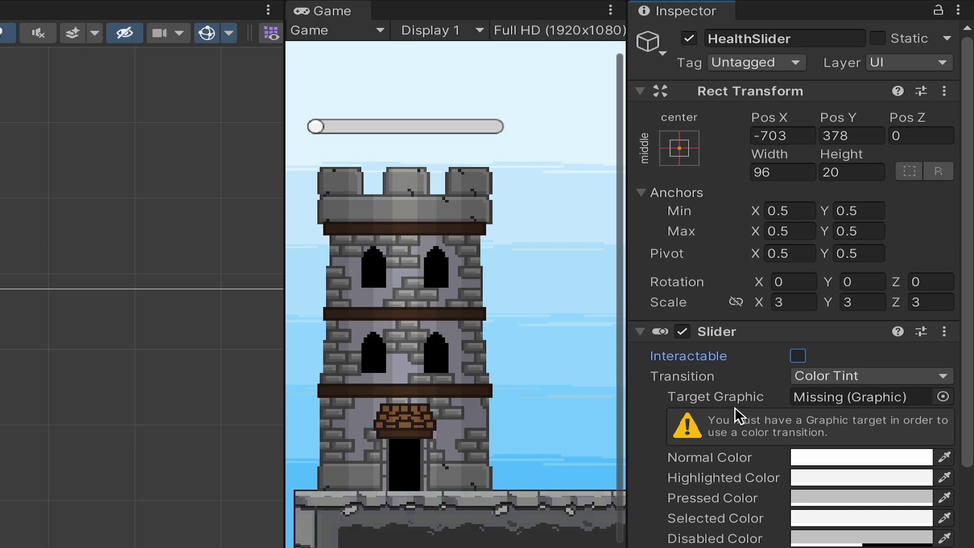
pyautogui.click(839, 379)
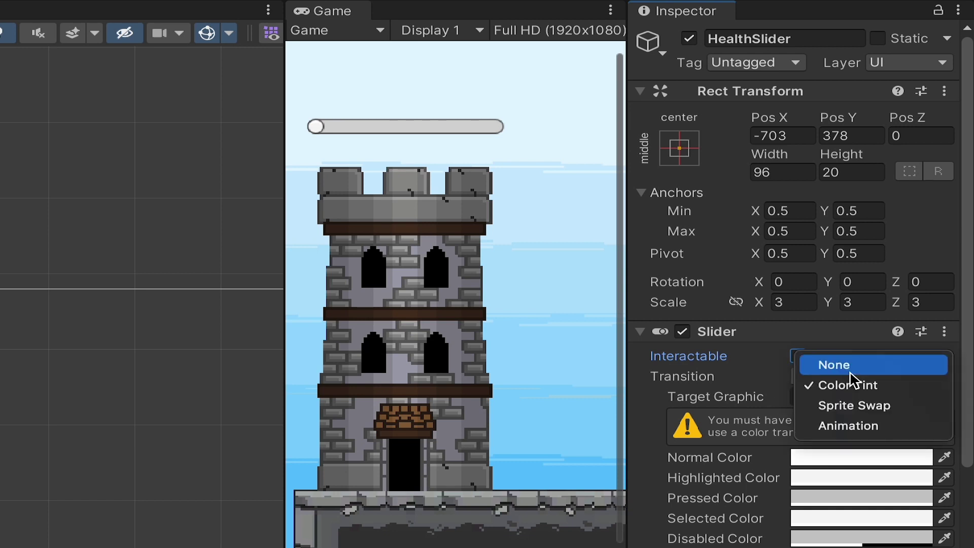
pyautogui.click(850, 371)
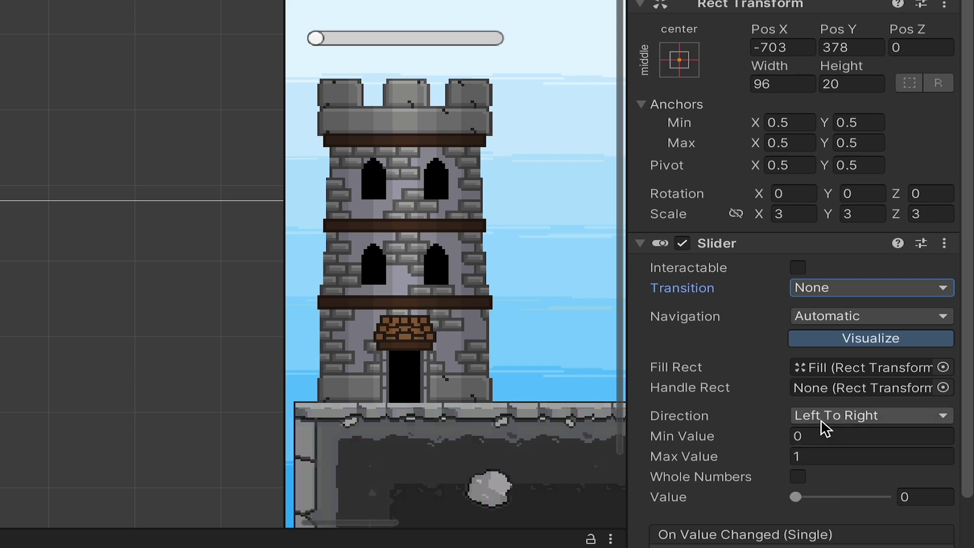
pyautogui.click(795, 497)
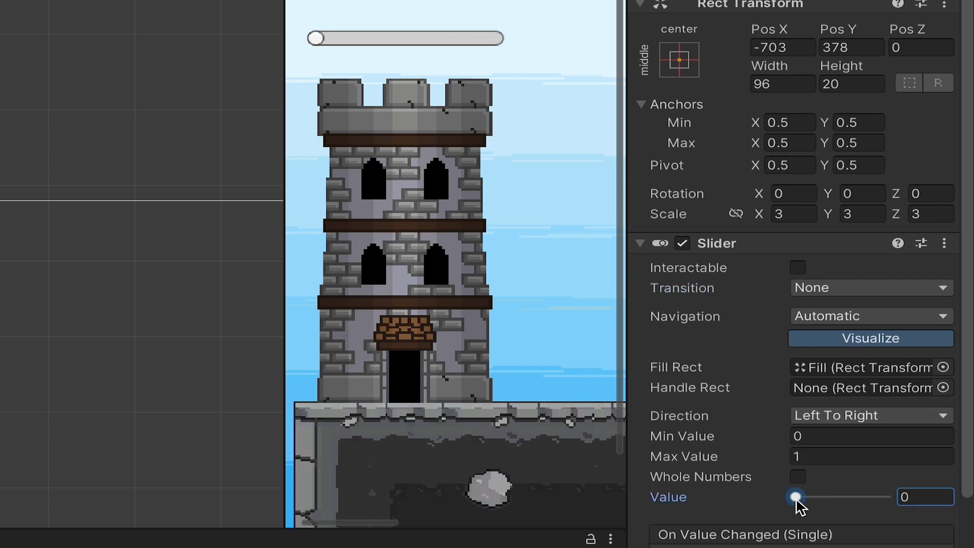
pyautogui.moveTo(795, 497); pyautogui.dragTo(669, 509)
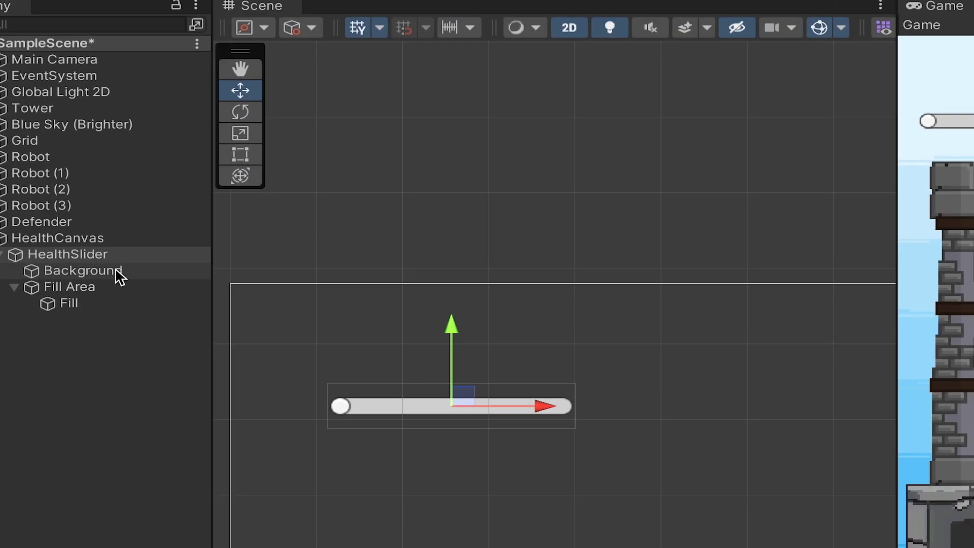
# - Assign the HealthBar--Empty sprite to the Background Image's Source Image field
pyautogui.click(120, 276)
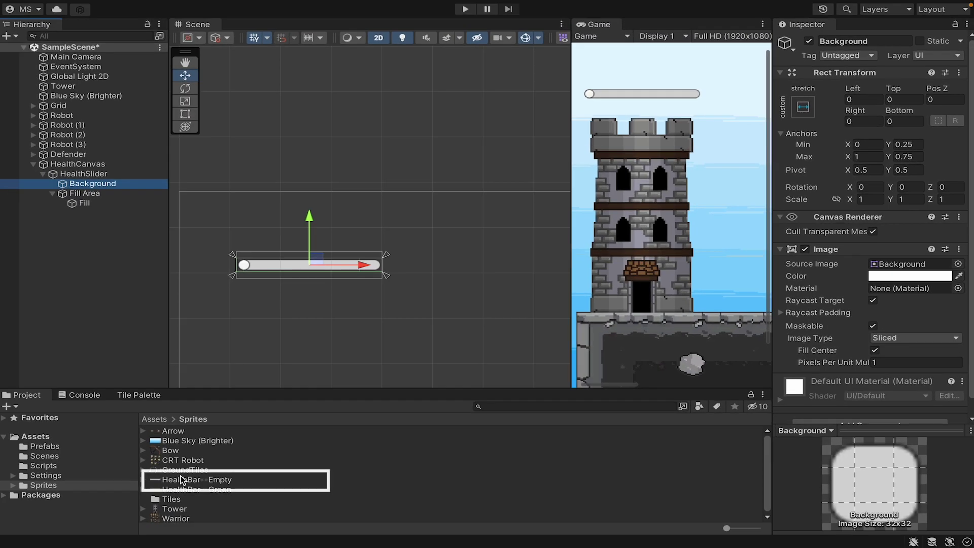
pyautogui.moveTo(181, 479); pyautogui.dragTo(913, 268)
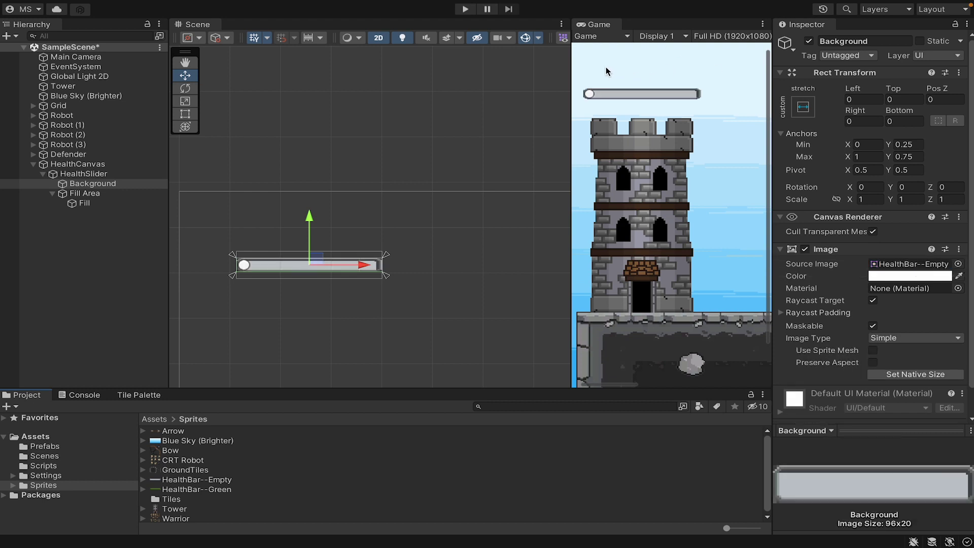
pyautogui.scroll(4, 606, 71)
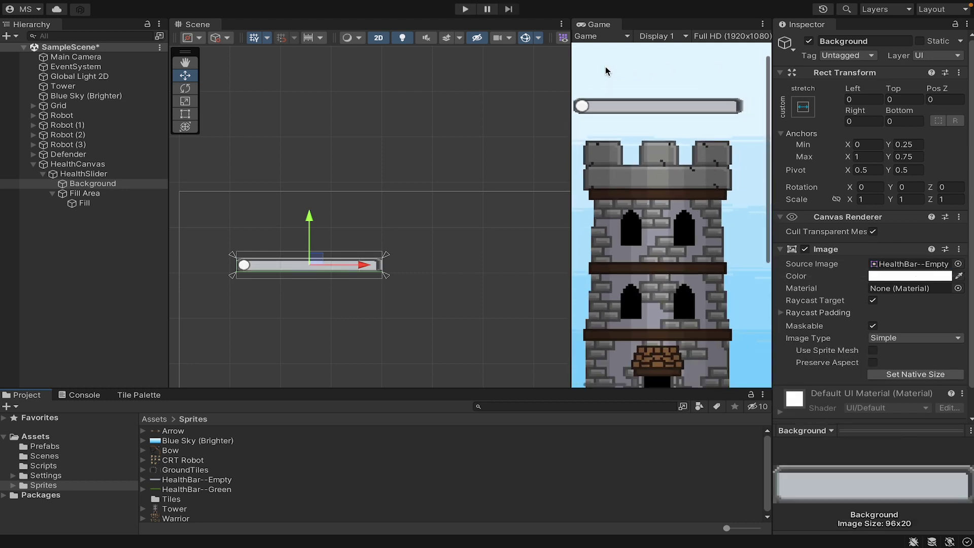
pyautogui.scroll(-1, 605, 70)
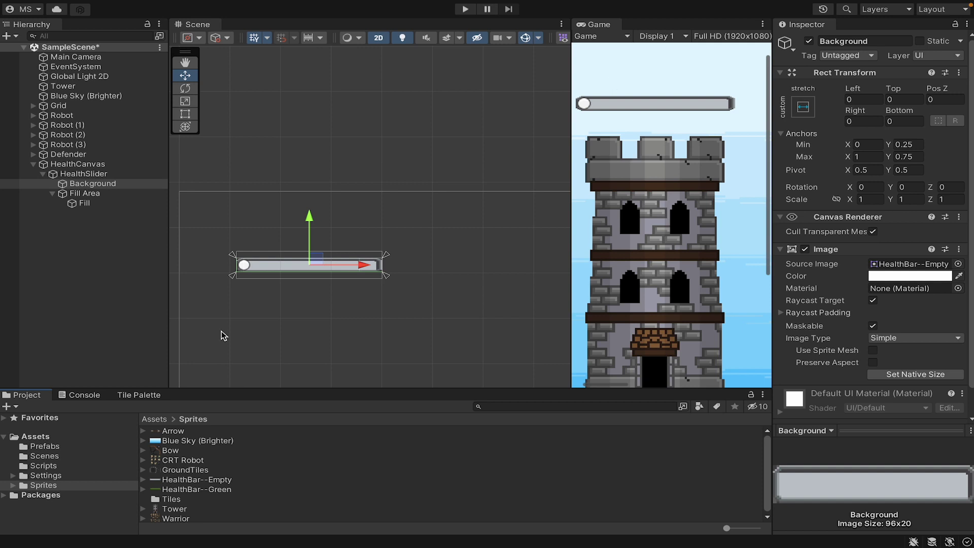
pyautogui.scroll(6, 369, 269)
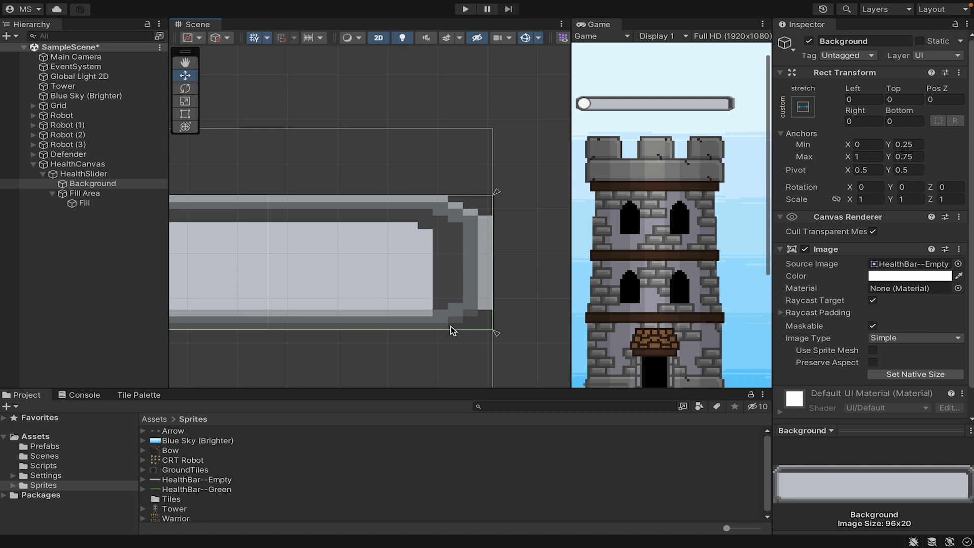
pyautogui.scroll(-6, 453, 330)
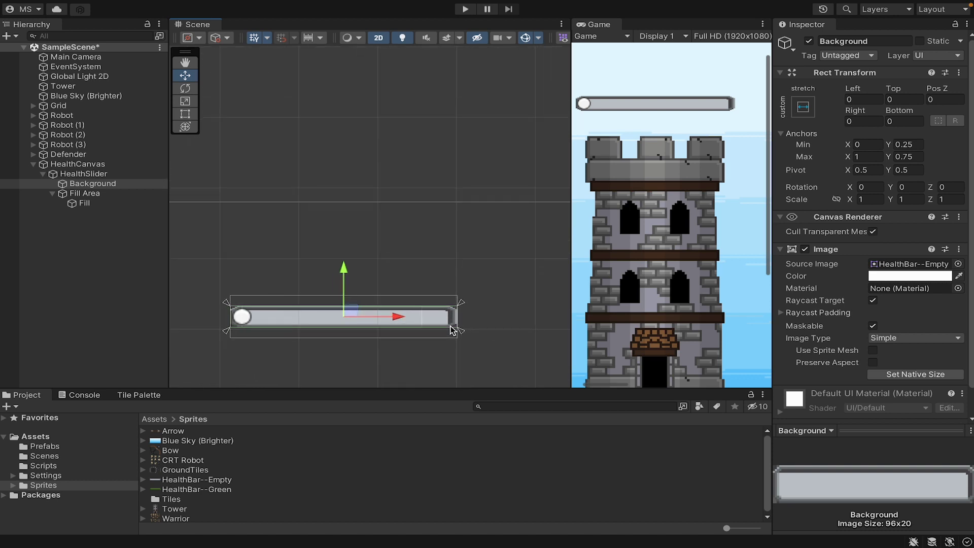
pyautogui.scroll(3, 339, 331)
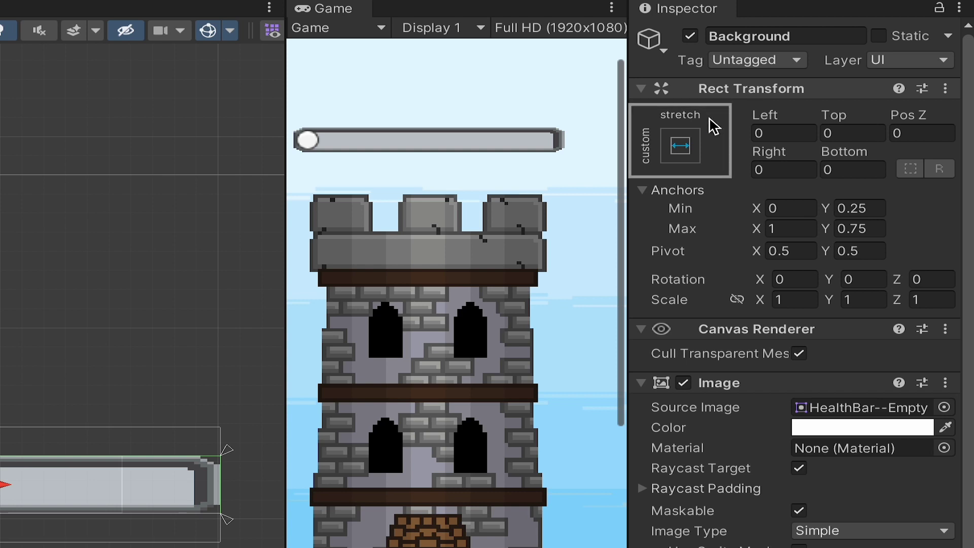
# - Apply the stretch/stretch anchor preset to Background, then Alt-click it to zero the offsets
pyautogui.click(680, 147)
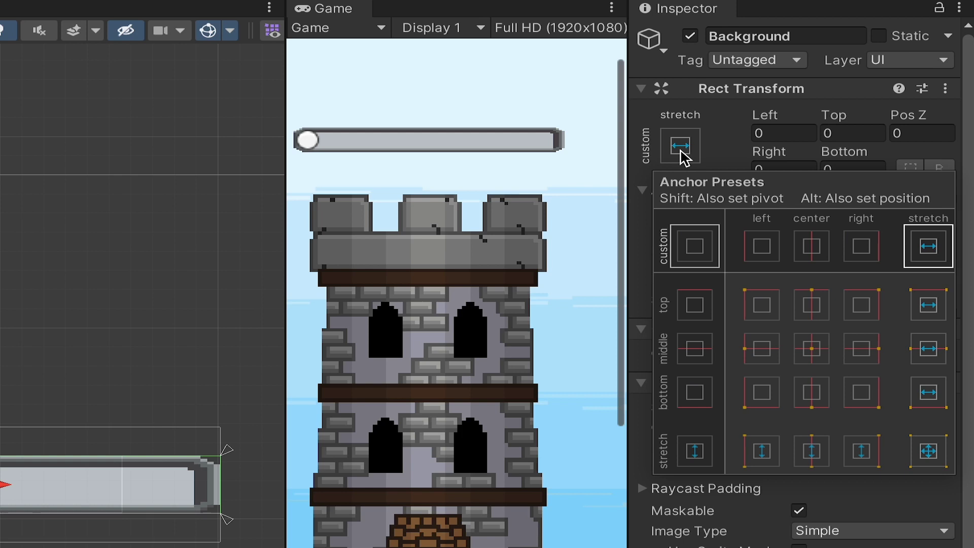
pyautogui.click(938, 460)
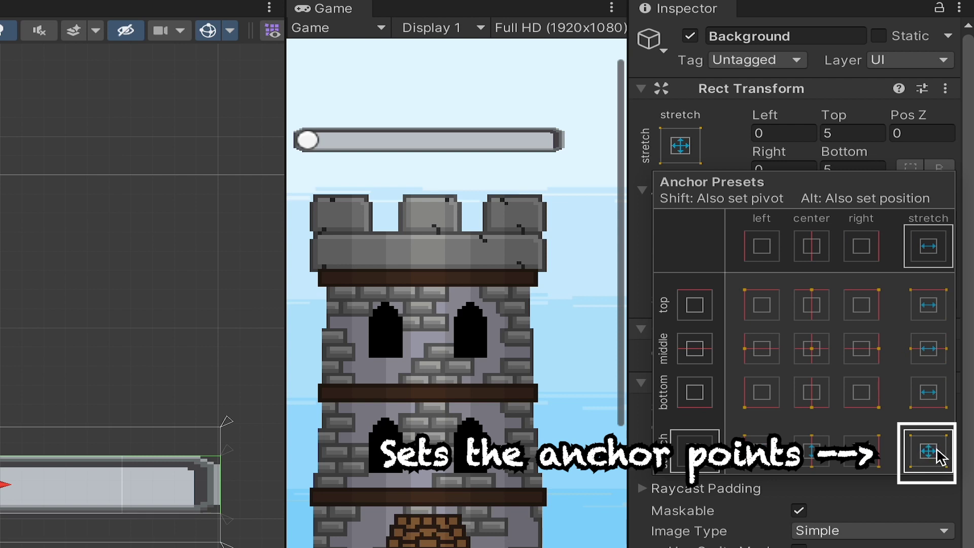
pyautogui.press('alt')
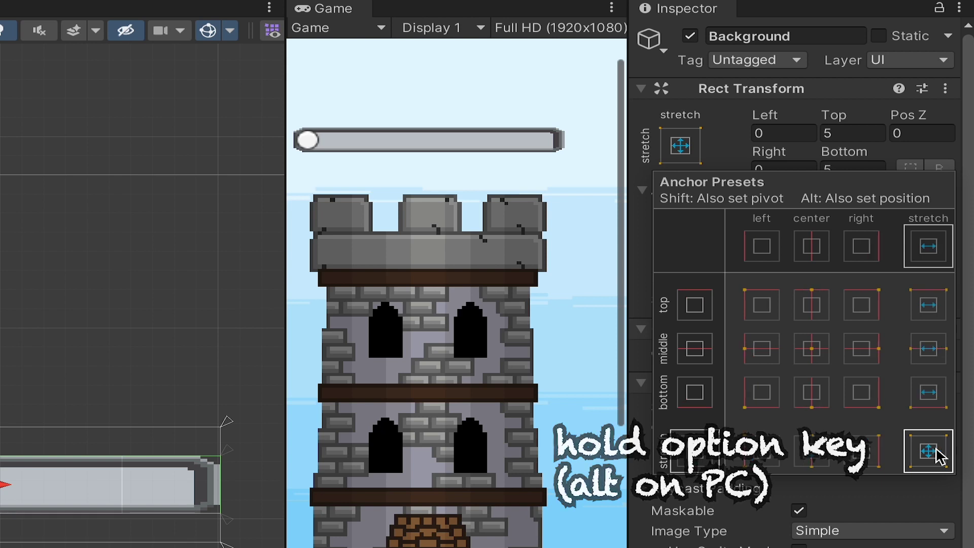
pyautogui.keyDown('alt'); pyautogui.click(937, 455); pyautogui.keyUp('alt')
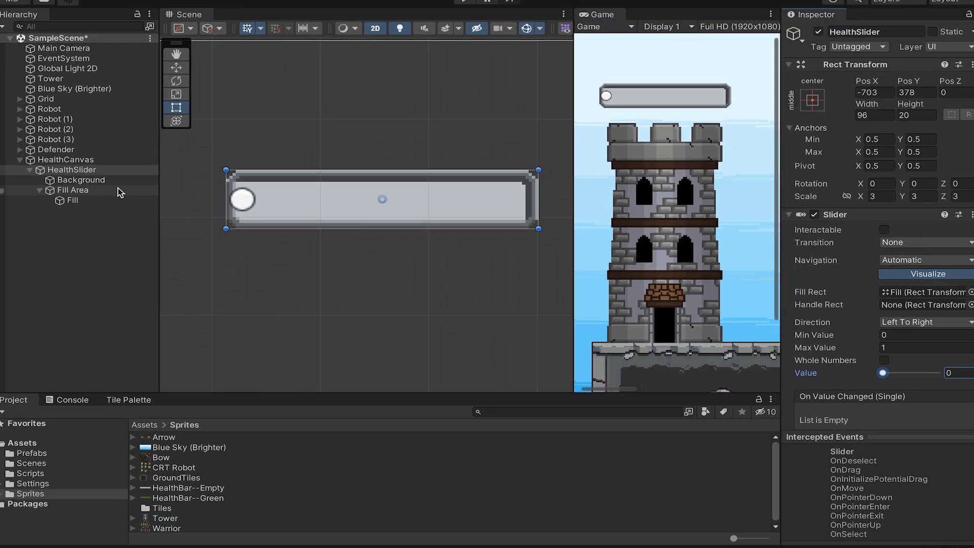
# - Assign the HealthBar--Green sprite as the Fill image's Source Image
pyautogui.click(111, 200)
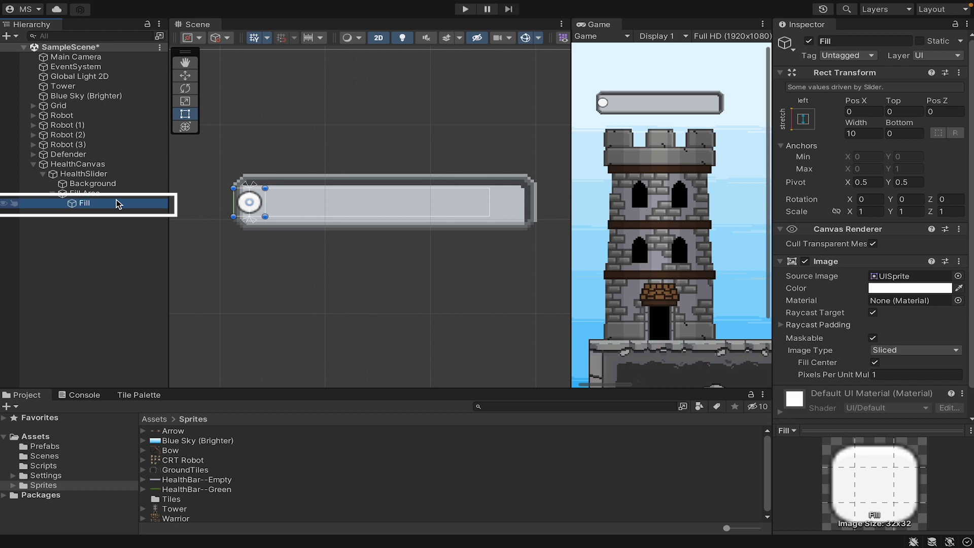
pyautogui.moveTo(196, 488); pyautogui.dragTo(899, 279)
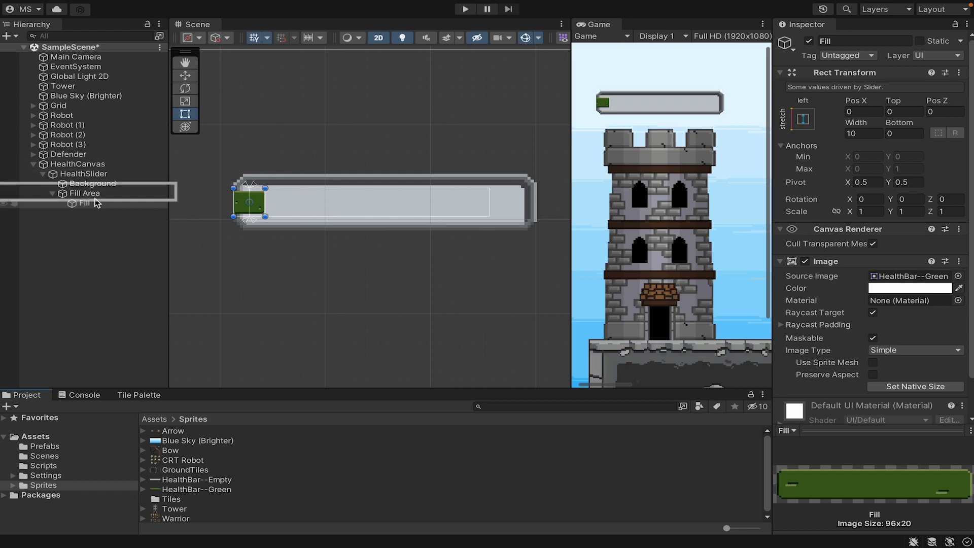
# - Anchor the Fill Area to stretch/stretch with Left, Top, Right and Bottom all 0
pyautogui.click(85, 193)
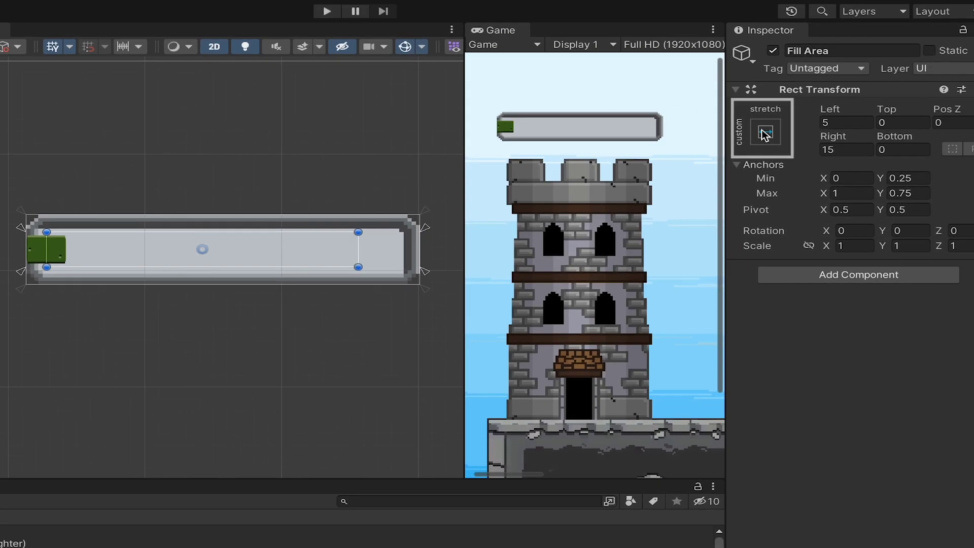
pyautogui.click(765, 133)
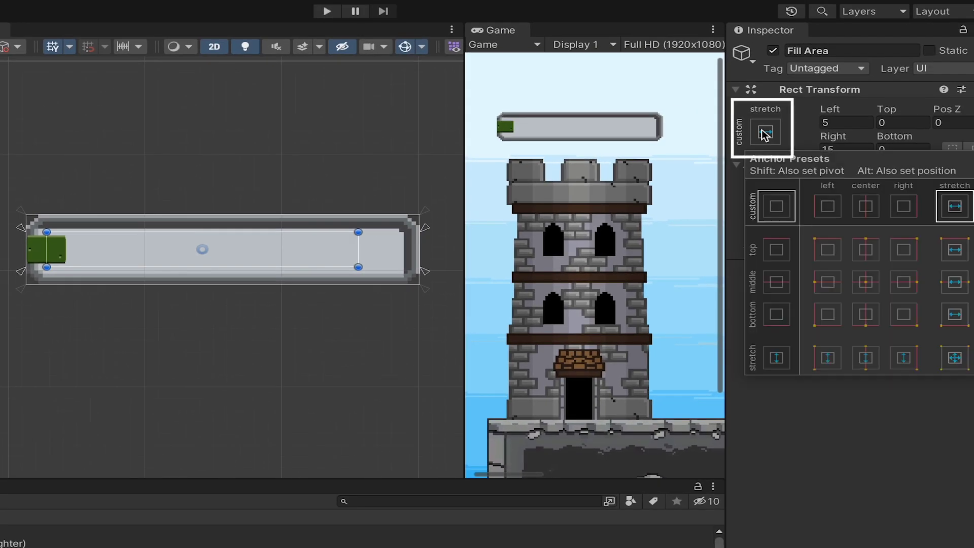
pyautogui.click(954, 362)
pyautogui.press('alt')
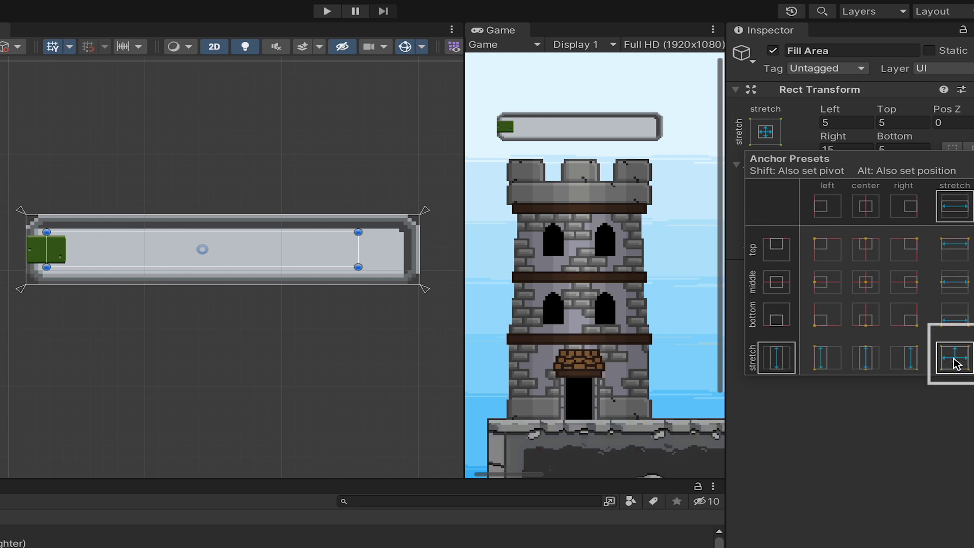
pyautogui.keyDown('alt'); pyautogui.click(956, 363); pyautogui.keyUp('alt')
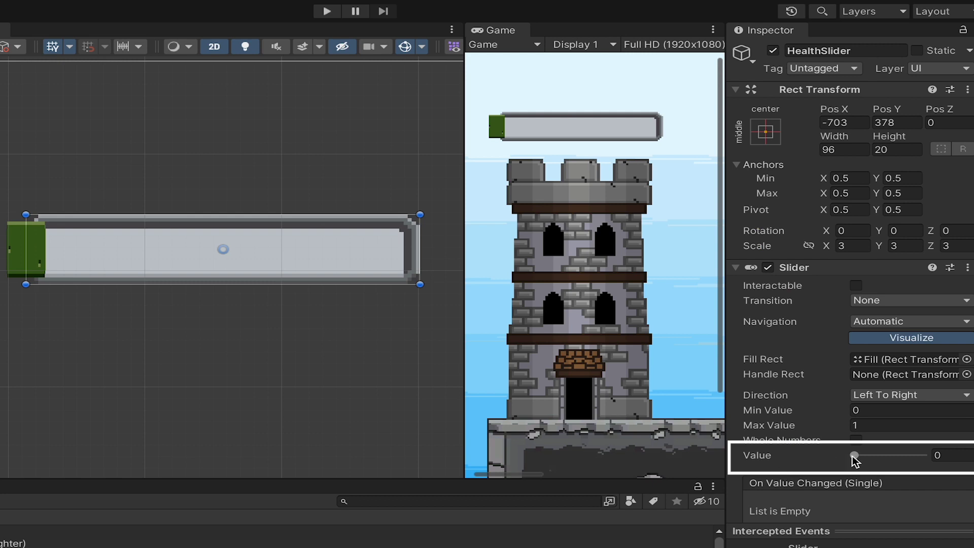
# - Anchor the Fill to stretch/stretch with zero margins so it spans the whole bar
pyautogui.moveTo(854, 456)
pyautogui.mouseDown()
pyautogui.moveTo(947, 448)
pyautogui.moveTo(854, 455)
pyautogui.mouseUp()
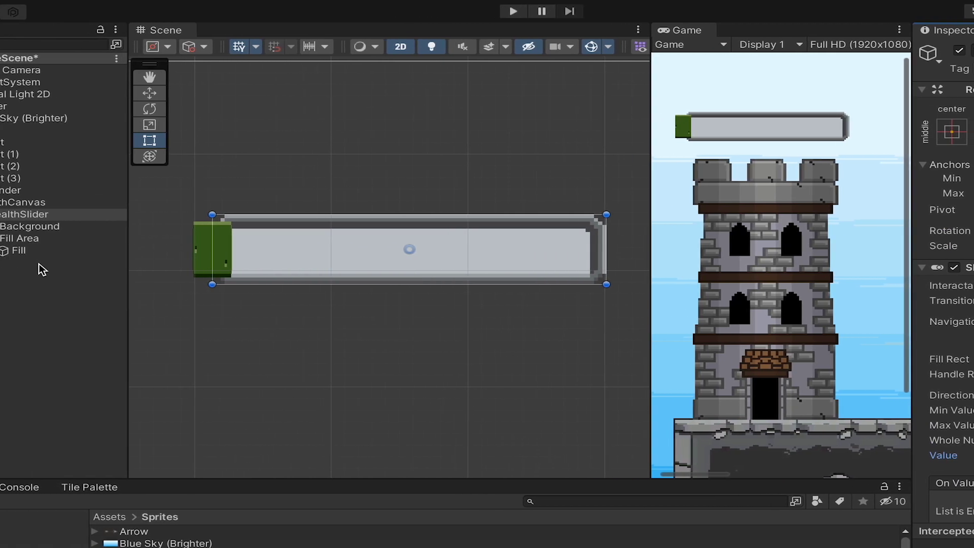
pyautogui.click(20, 251)
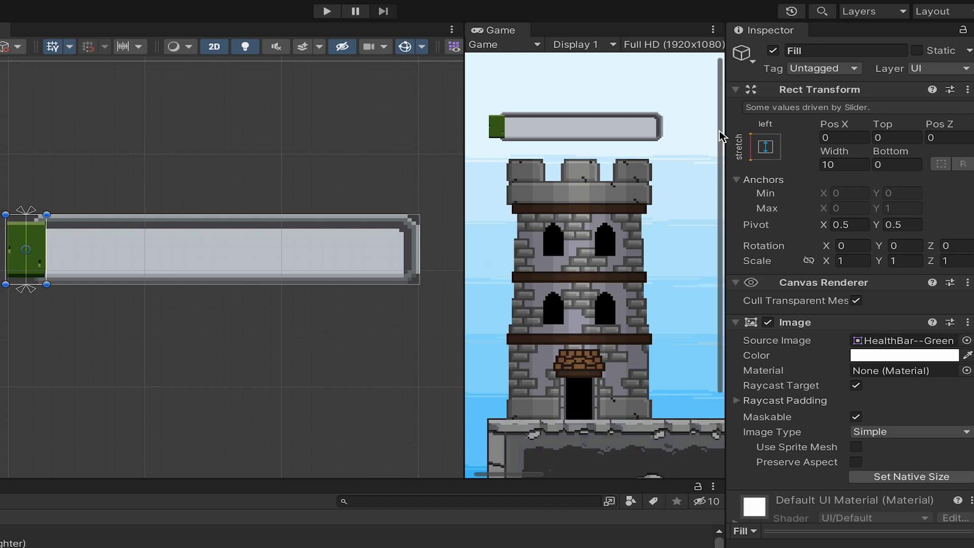
pyautogui.click(766, 147)
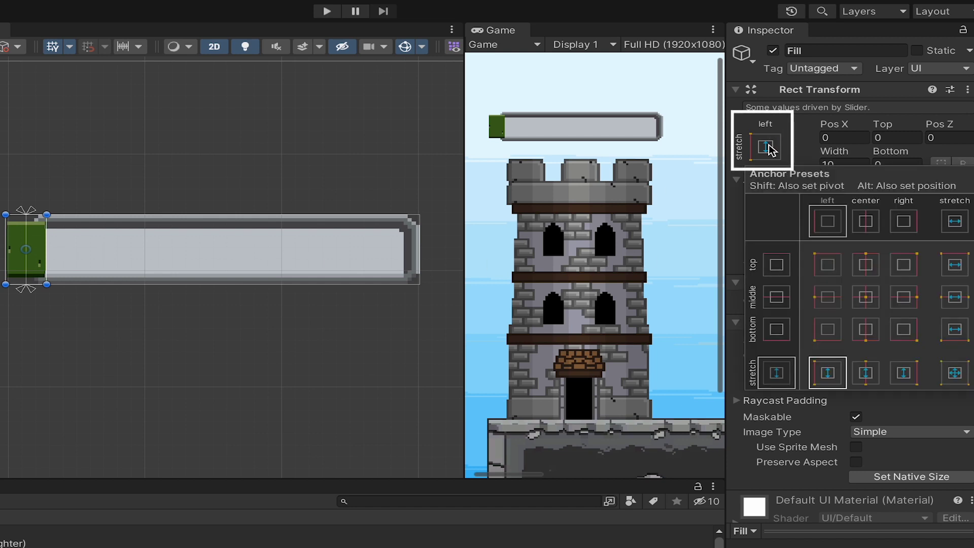
pyautogui.click(956, 376)
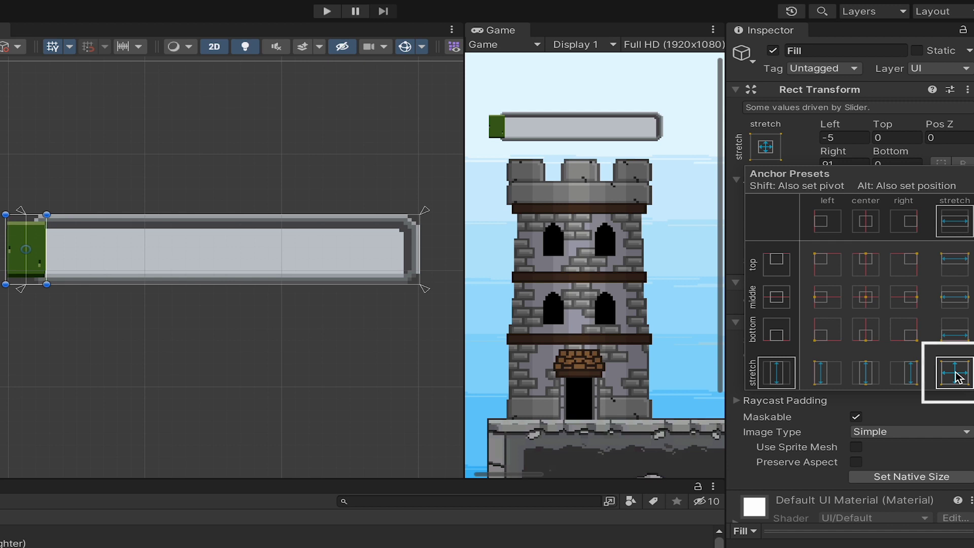
pyautogui.keyDown('alt'); pyautogui.click(957, 377); pyautogui.keyUp('alt')
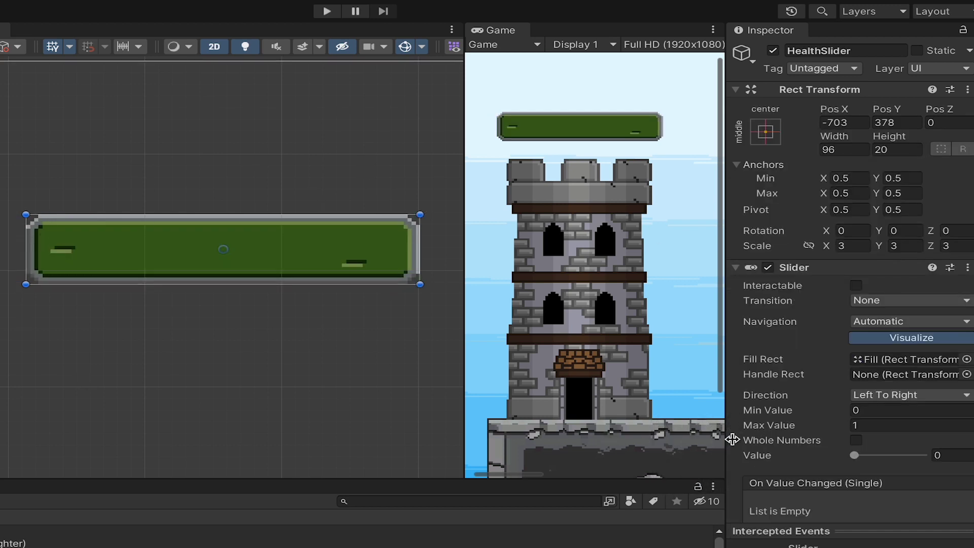
# - Drag the HealthSlider Value to about 0.81 to check the green fill follows it
pyautogui.click(854, 455)
pyautogui.moveTo(854, 456)
pyautogui.mouseDown()
pyautogui.moveTo(924, 456)
pyautogui.moveTo(743, 449)
pyautogui.moveTo(937, 441)
pyautogui.moveTo(908, 437)
pyautogui.mouseUp()
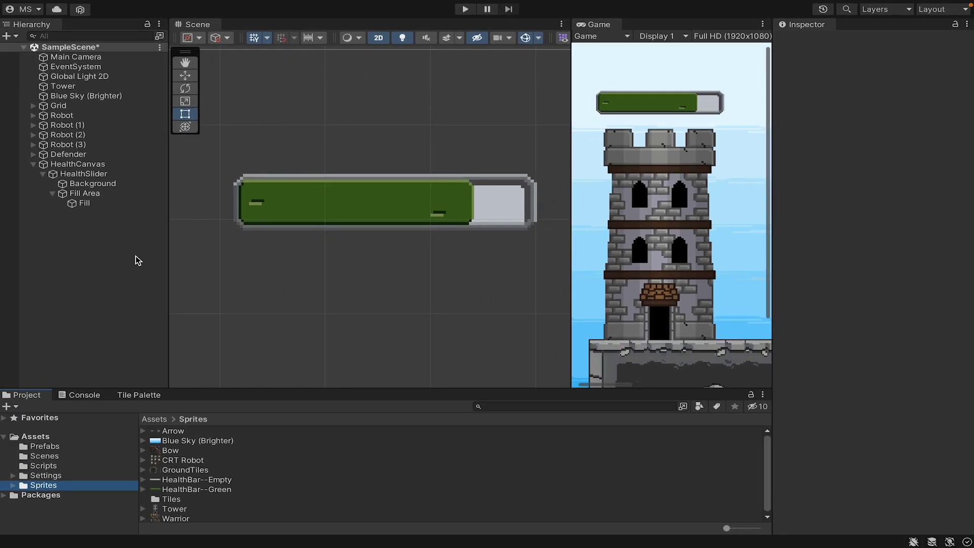
pyautogui.click(105, 175)
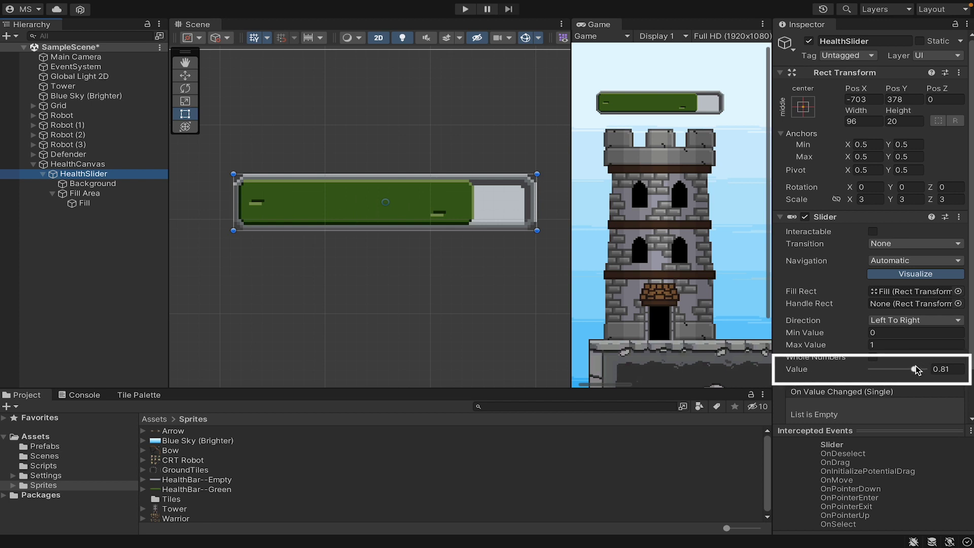
# - Set the HealthSlider Value to 0.84 and open TowerHealth from Assets/Scripts
pyautogui.moveTo(916, 370)
pyautogui.mouseDown()
pyautogui.moveTo(879, 370)
pyautogui.moveTo(918, 371)
pyautogui.mouseUp()
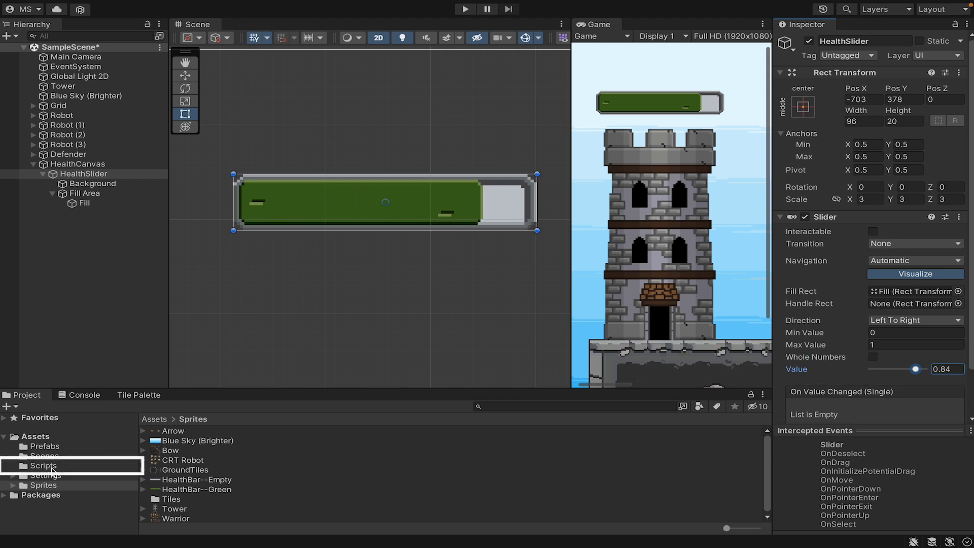
pyautogui.click(50, 466)
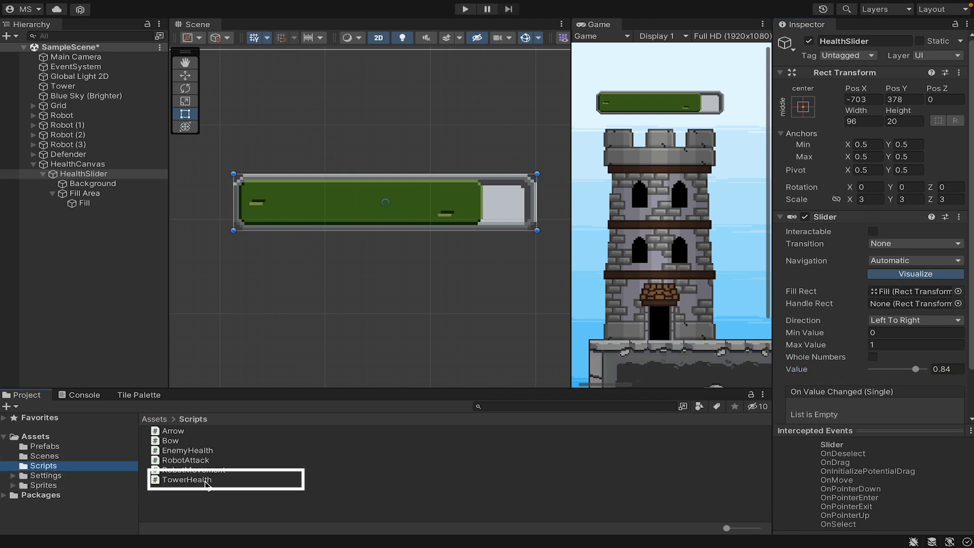
pyautogui.click(206, 481)
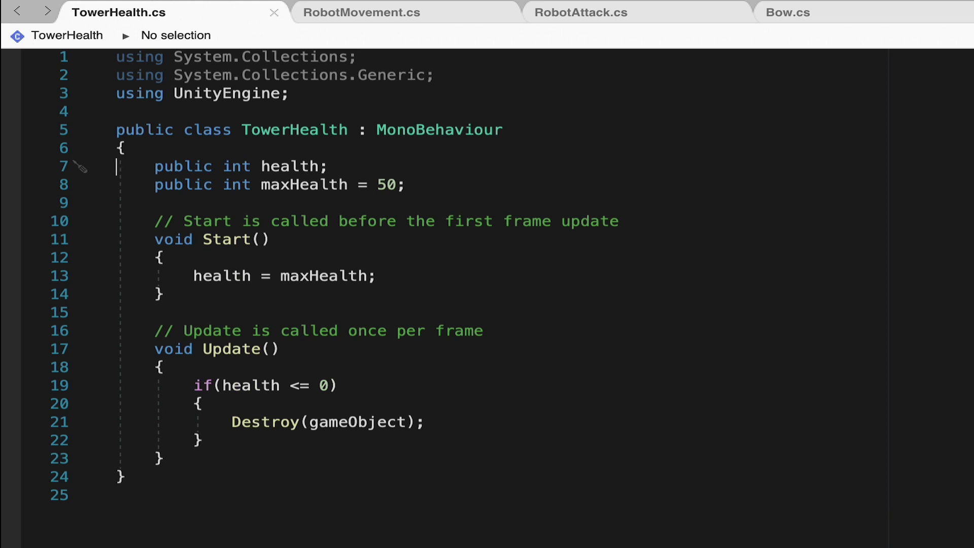
# - Declare 'public Slider slider;' on a new line below maxHealth = 50
pyautogui.click(430, 195)
pyautogui.press('Return')
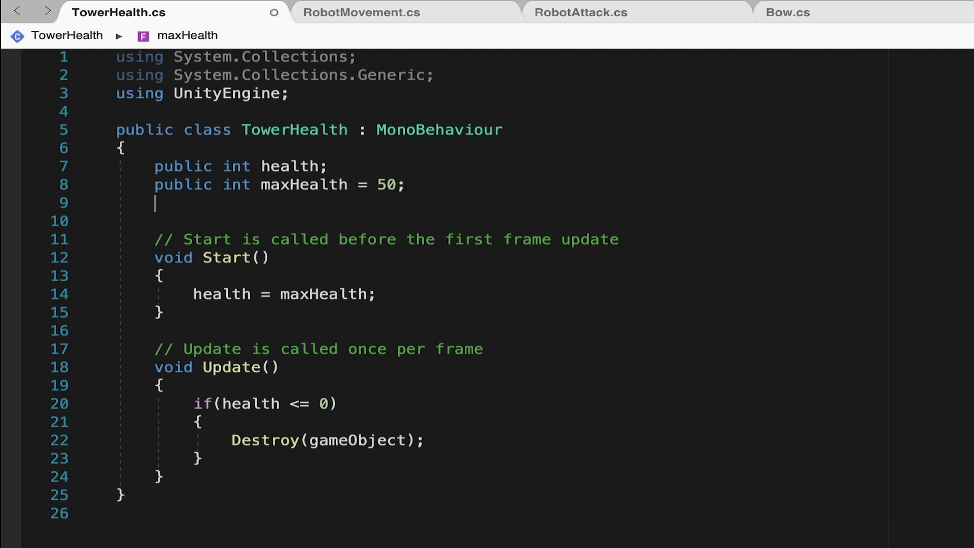
pyautogui.write('public')
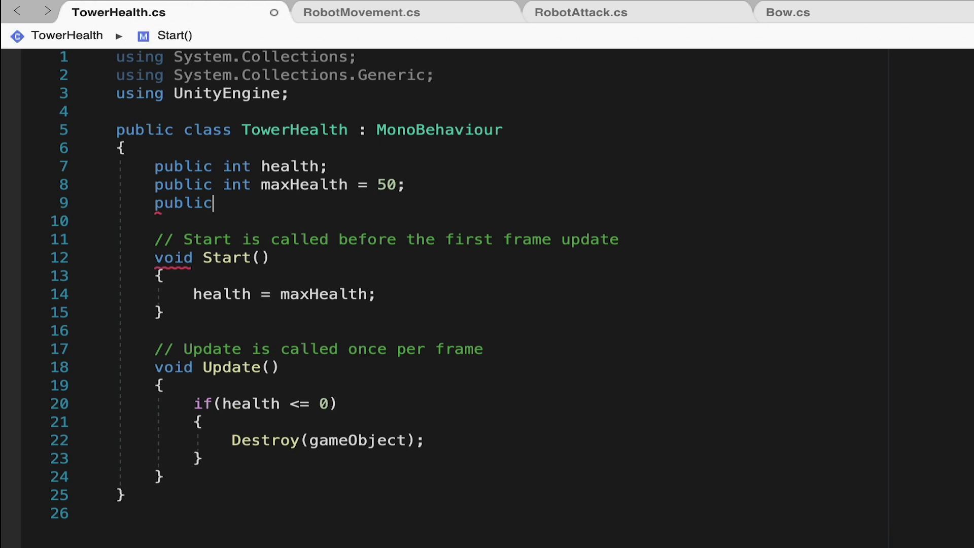
pyautogui.write(' Slider')
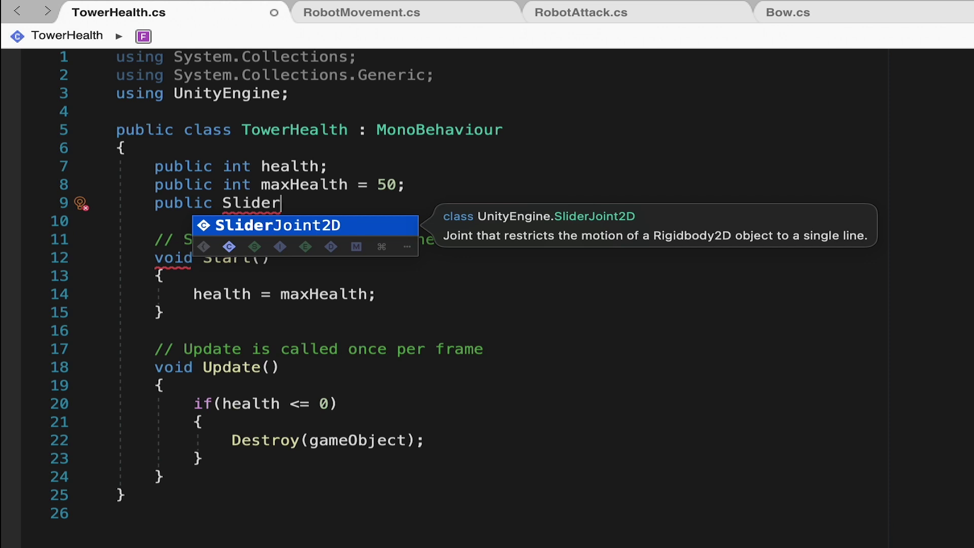
pyautogui.write('Joint2D')
pyautogui.press('BackSpace')
pyautogui.press('BackSpace')
pyautogui.press('BackSpace')
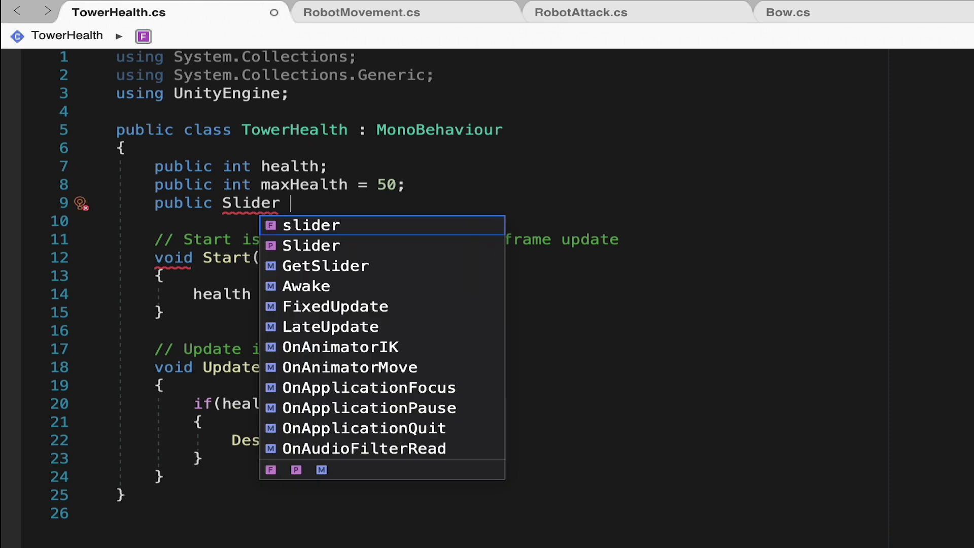
pyautogui.write('slider;')
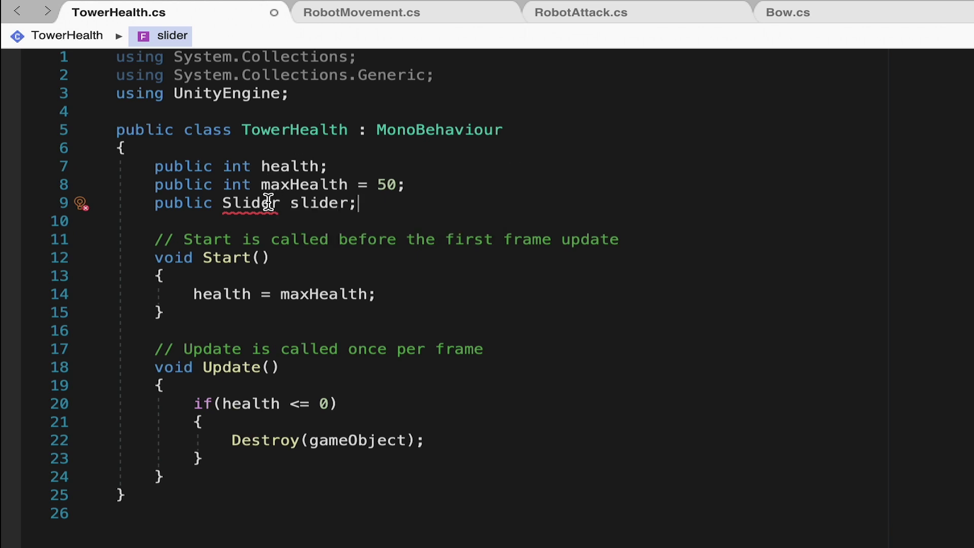
pyautogui.click(309, 95)
# - Add 'using UnityEngine.UI;' and put 'slider.value = health;' at the top of Update()
pyautogui.press('Return')
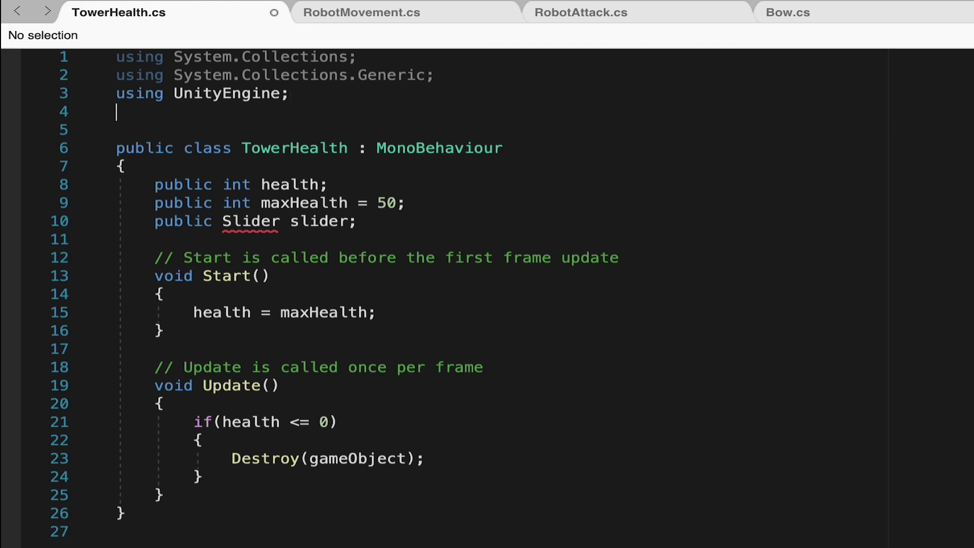
pyautogui.write('using Unity')
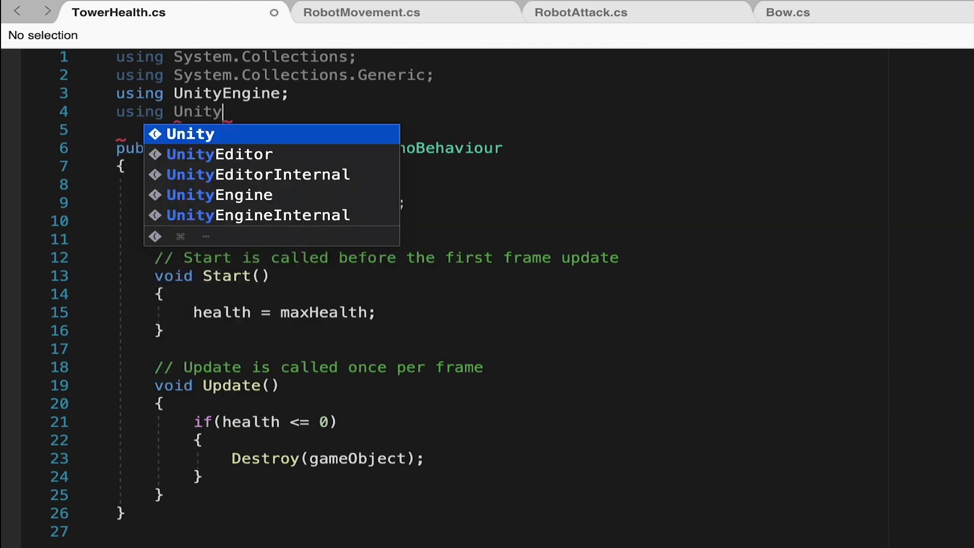
pyautogui.write('Engine.UI;')
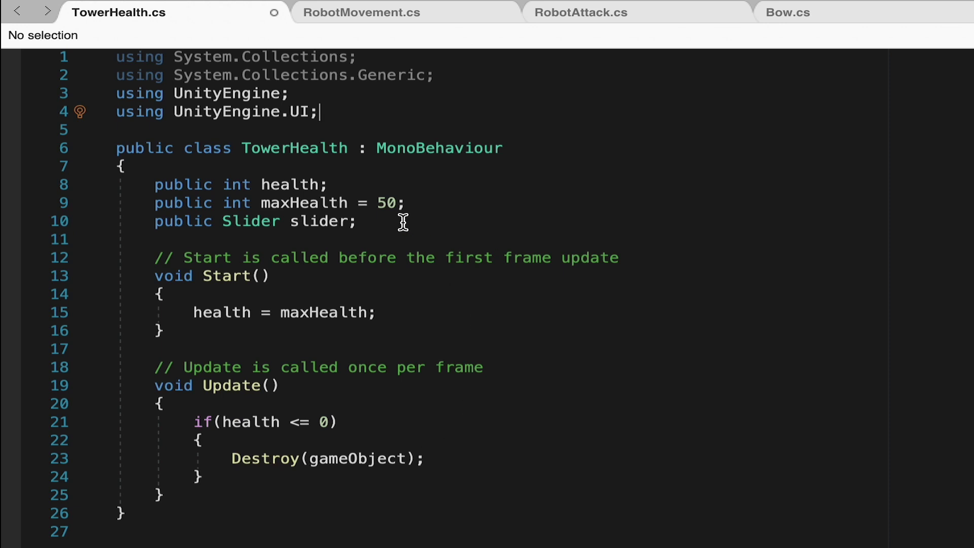
pyautogui.click(317, 407)
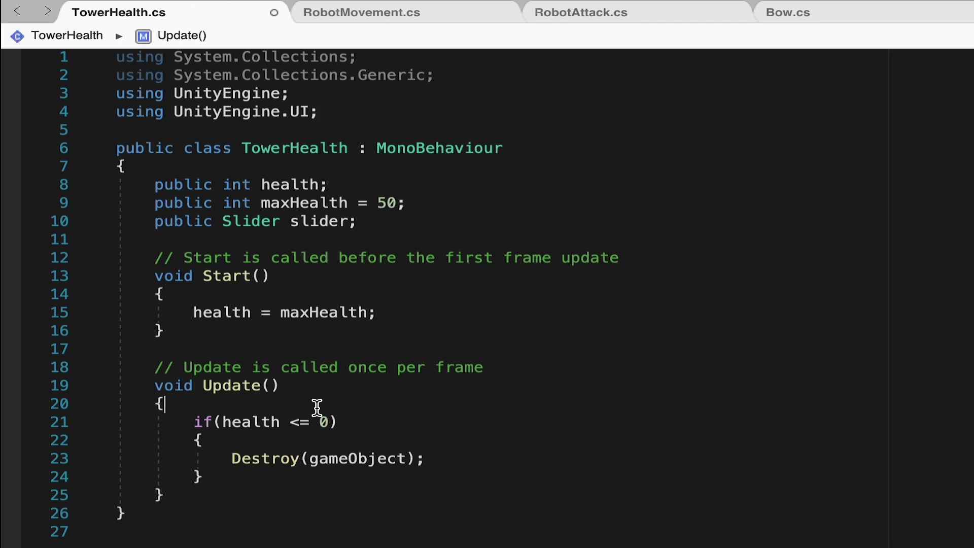
pyautogui.press('Return')
pyautogui.press('Return')
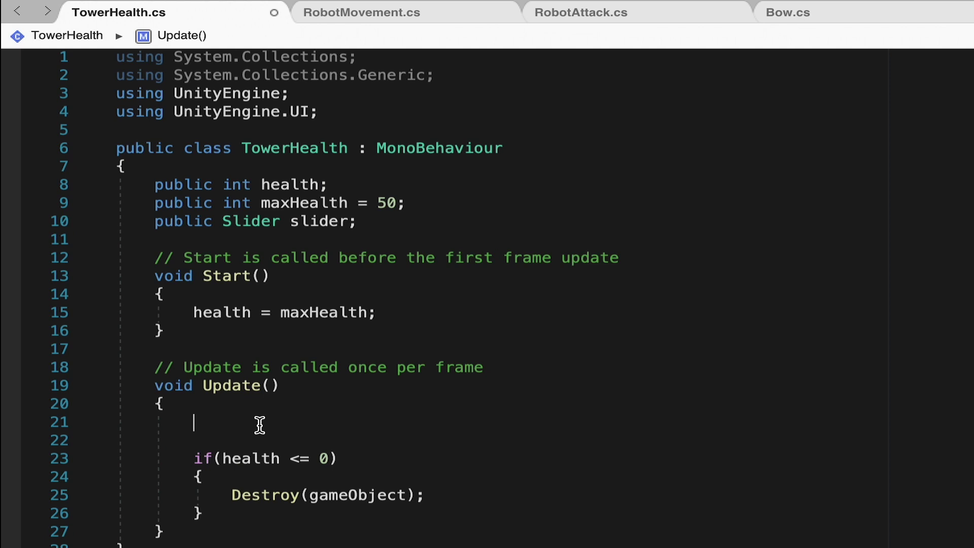
pyautogui.write('slider.')
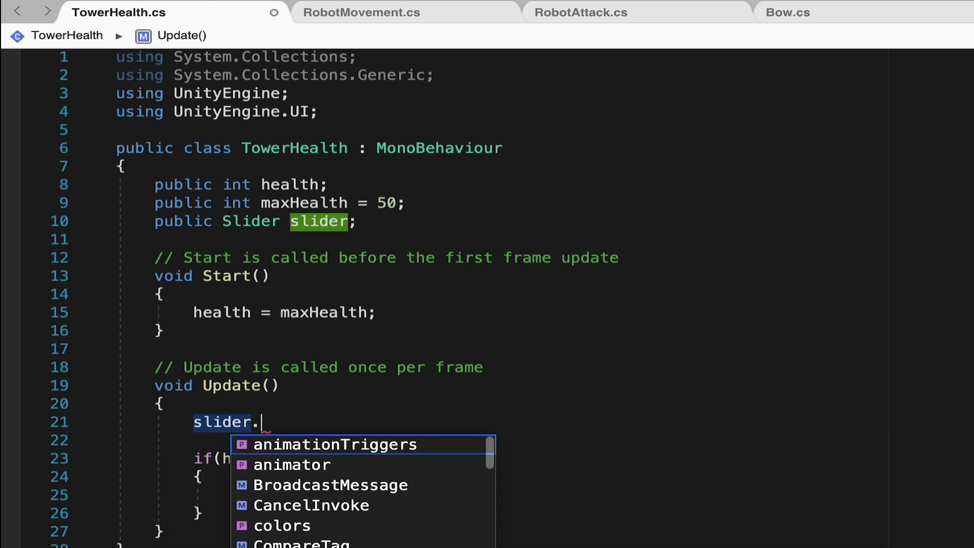
pyautogui.write('val')
pyautogui.press('Tab')
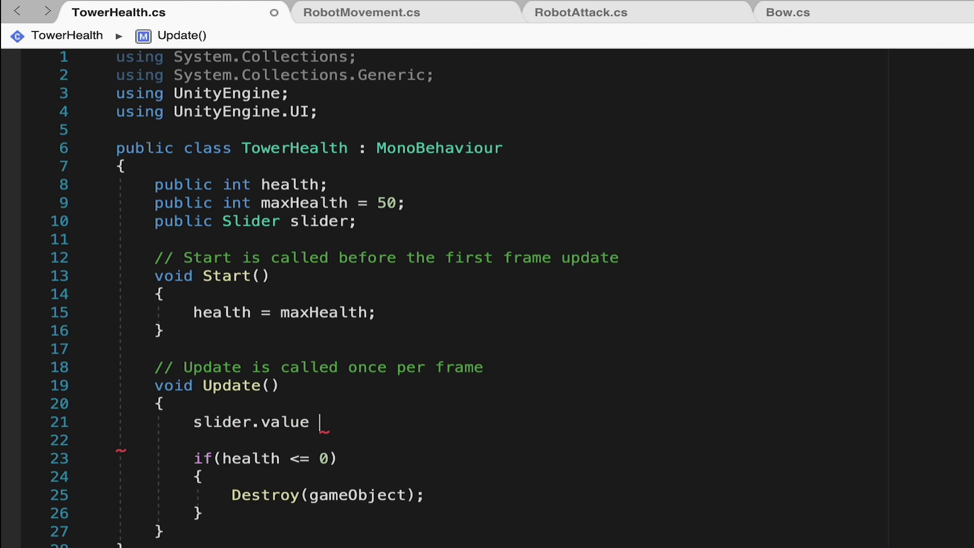
pyautogui.write('health;')
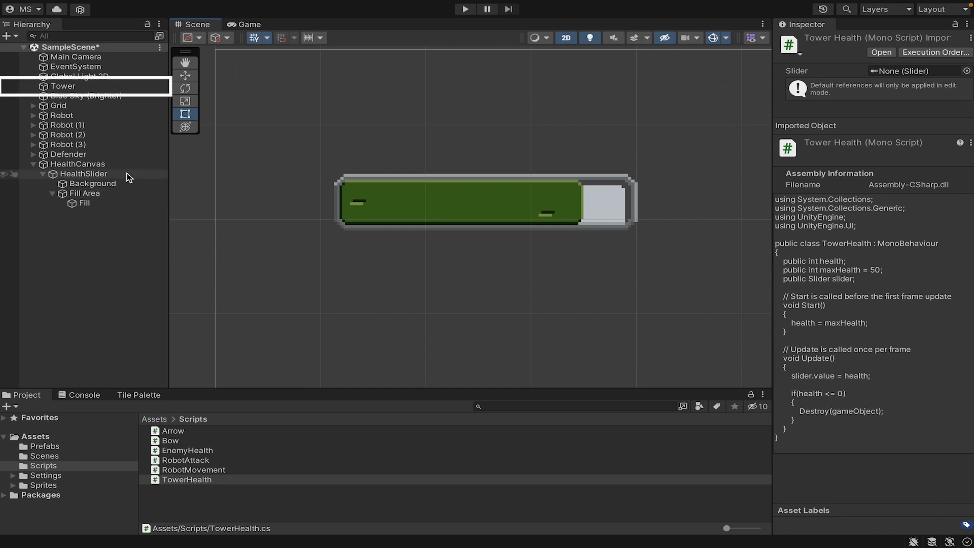
# - Drag HealthSlider into the Tower's TowerHealth Slider field, then focus HealthSlider to inspect it
pyautogui.click(92, 87)
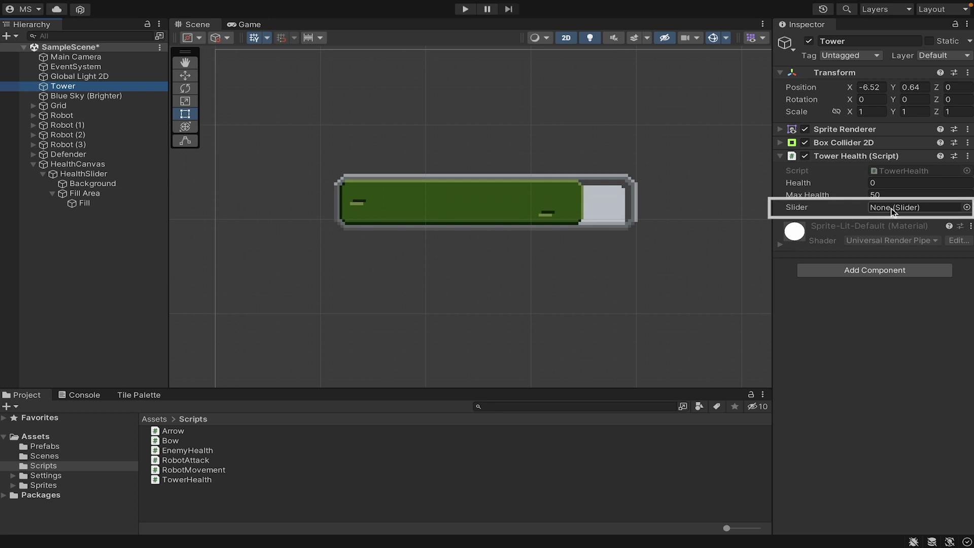
pyautogui.moveTo(96, 178)
pyautogui.mouseDown()
pyautogui.moveTo(315, 181)
pyautogui.moveTo(833, 239)
pyautogui.moveTo(902, 208)
pyautogui.mouseUp()
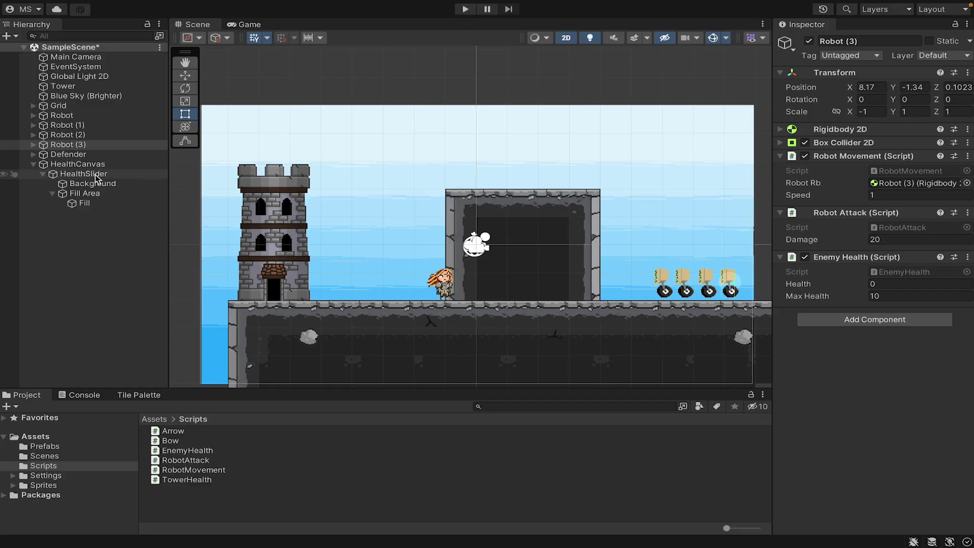
pyautogui.click(95, 175)
pyautogui.doubleClick(95, 175)
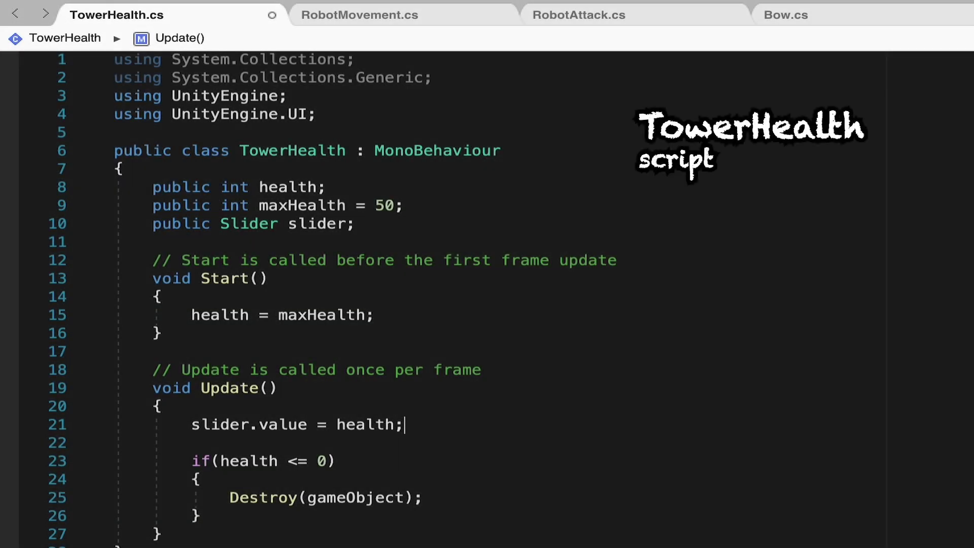
# - In Start(), add 'slider.maxValue = maxHealth;' after the health assignment
pyautogui.click(388, 319)
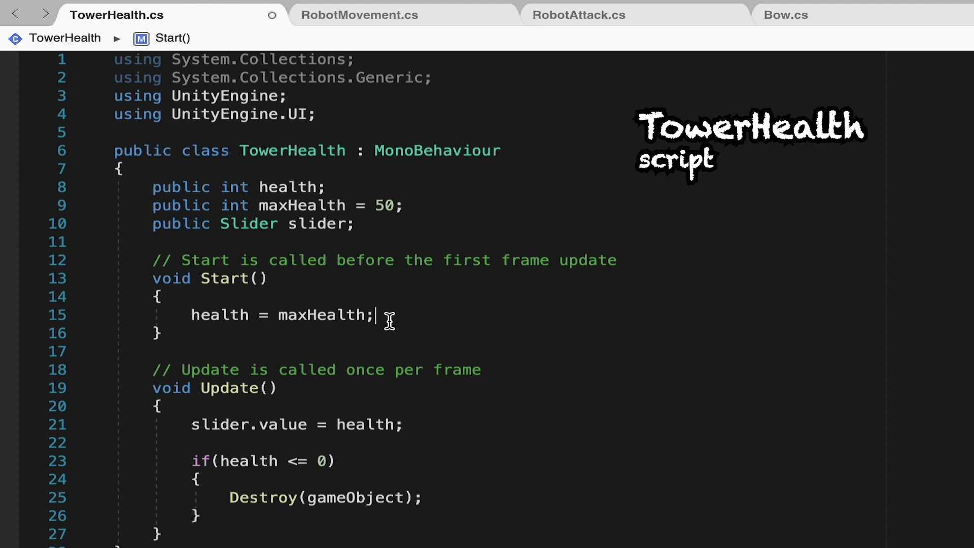
pyautogui.press('Return')
pyautogui.write('slider.ma')
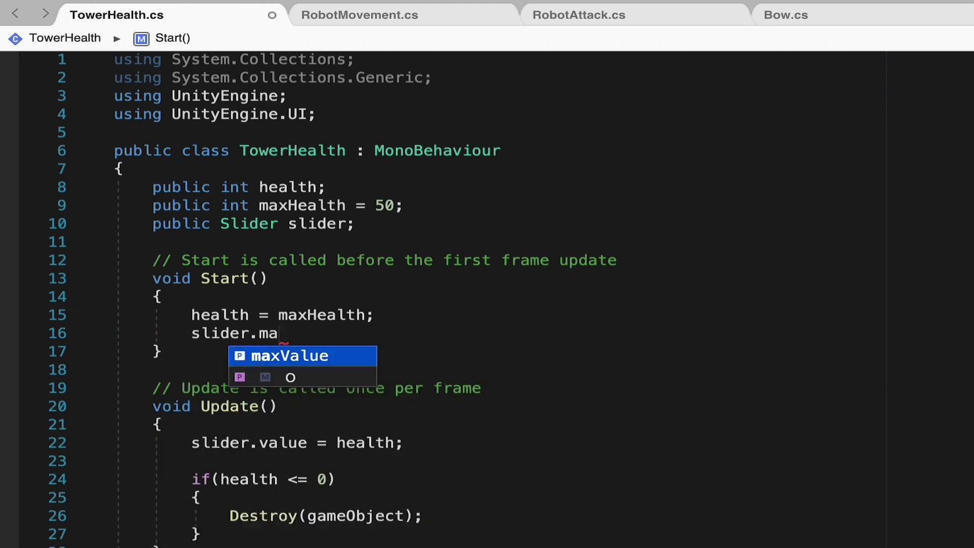
pyautogui.press('Tab')
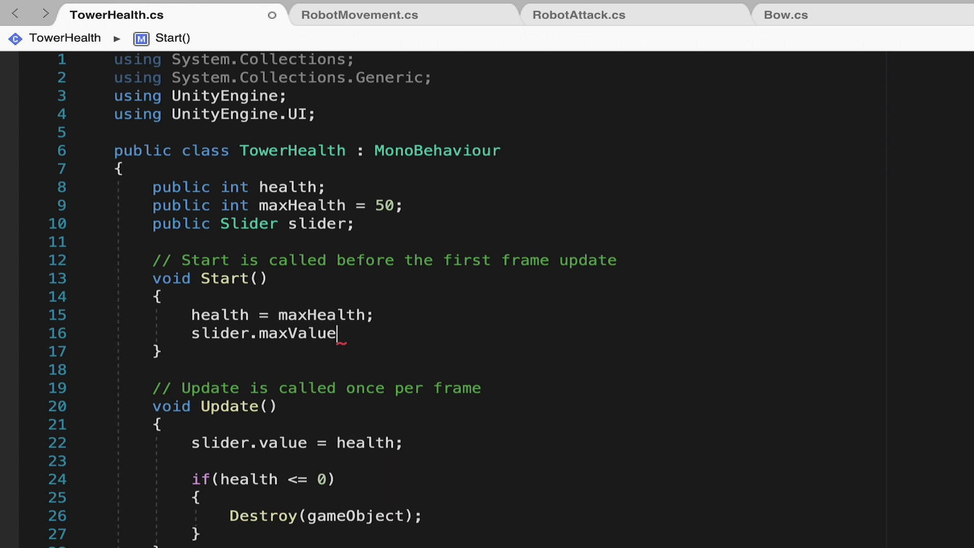
pyautogui.write('= max')
pyautogui.press('Tab')
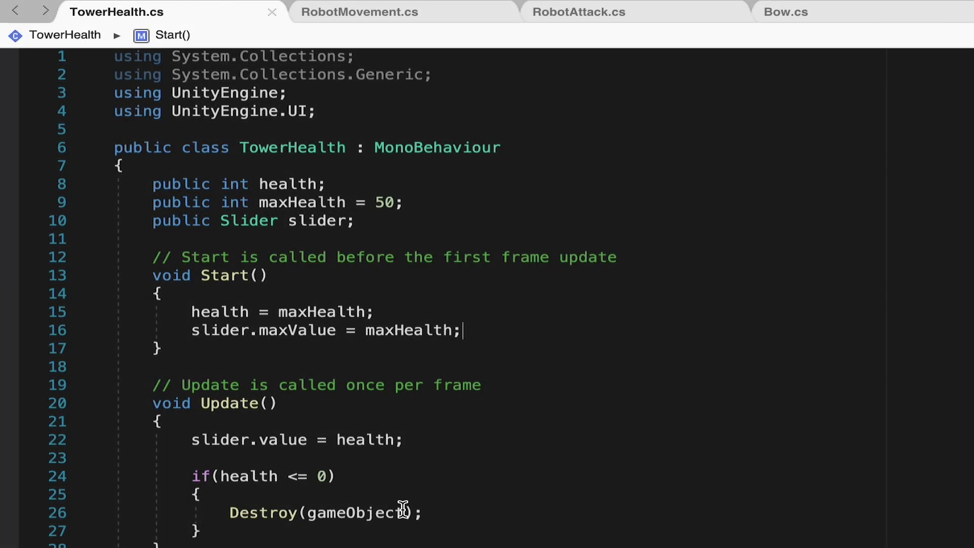
# - Add 'Destroy(slider.gameObject);' inside the if block before the tower's Destroy call
pyautogui.click(266, 439)
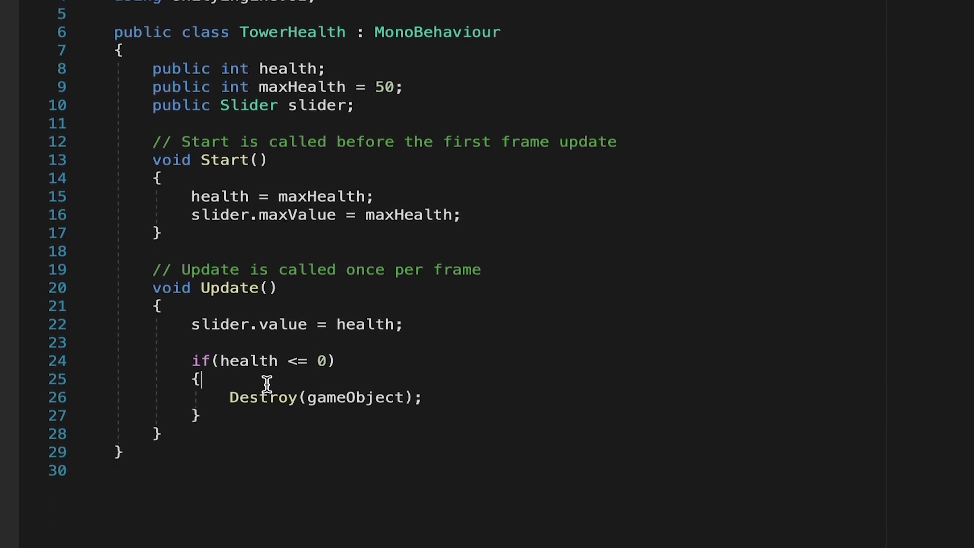
pyautogui.press('Return')
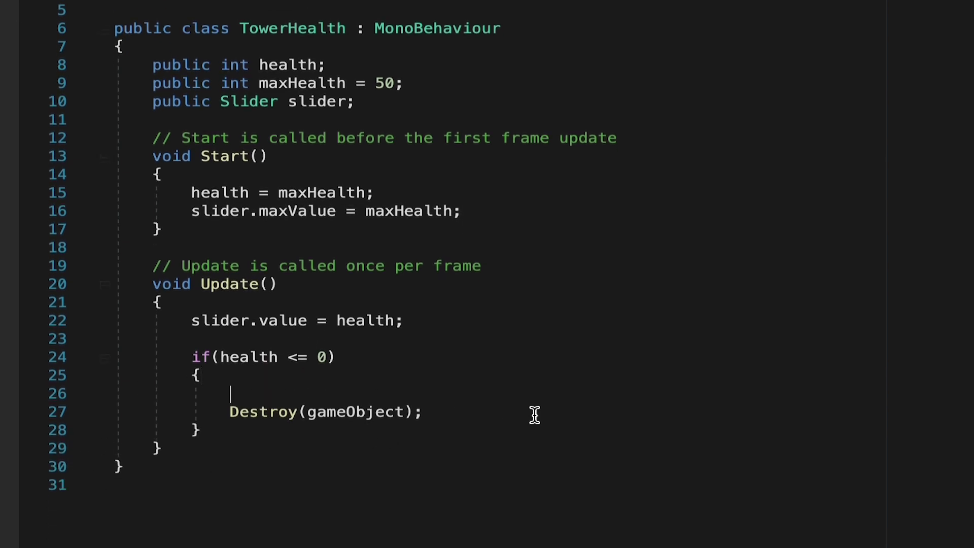
pyautogui.write('Destroy(slidr.g')
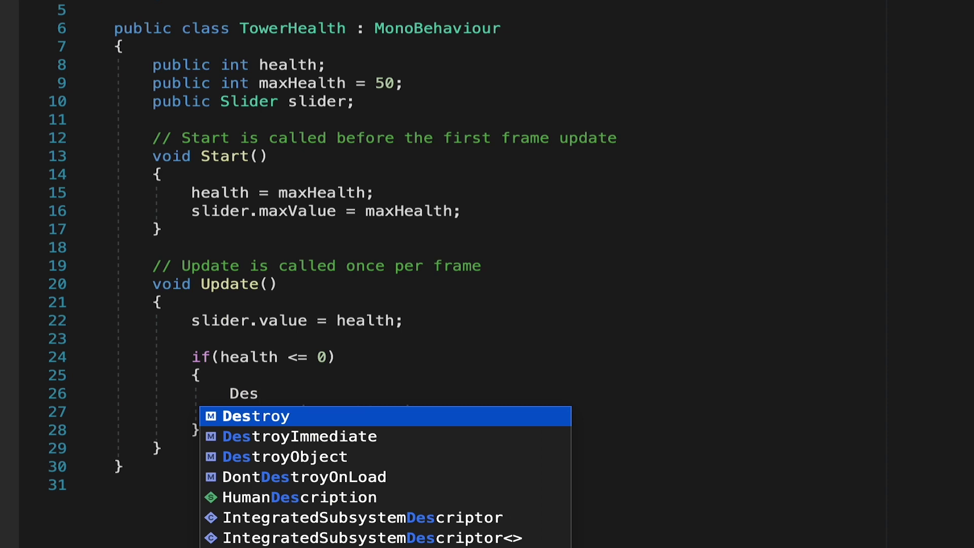
pyautogui.press('BackSpace')
pyautogui.press('BackSpace')
pyautogui.press('BackSpace')
pyautogui.write('er.g')
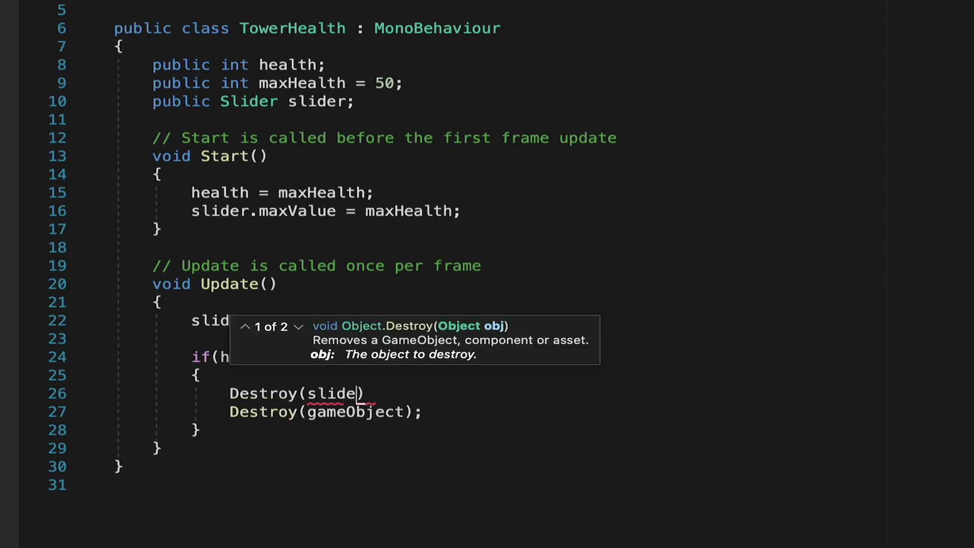
pyautogui.press('Tab')
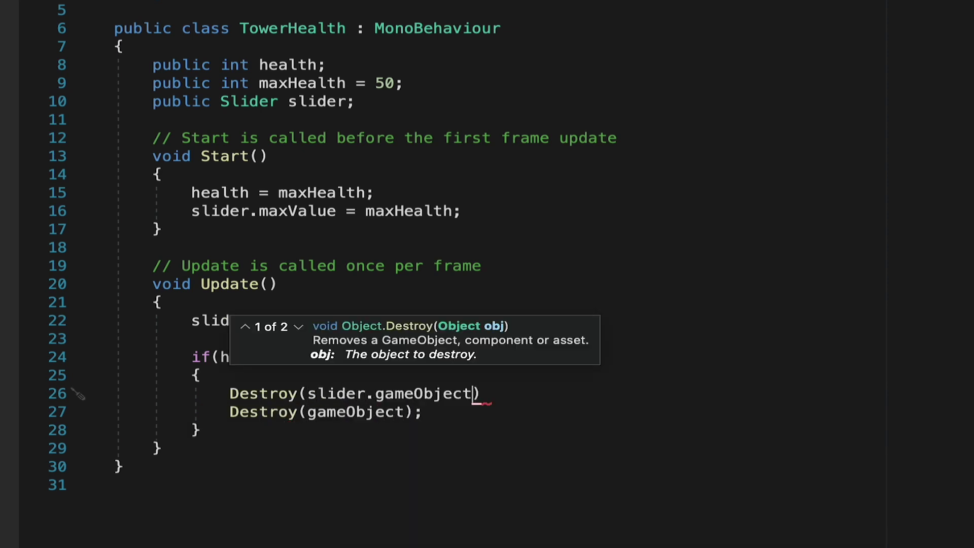
pyautogui.write(');')
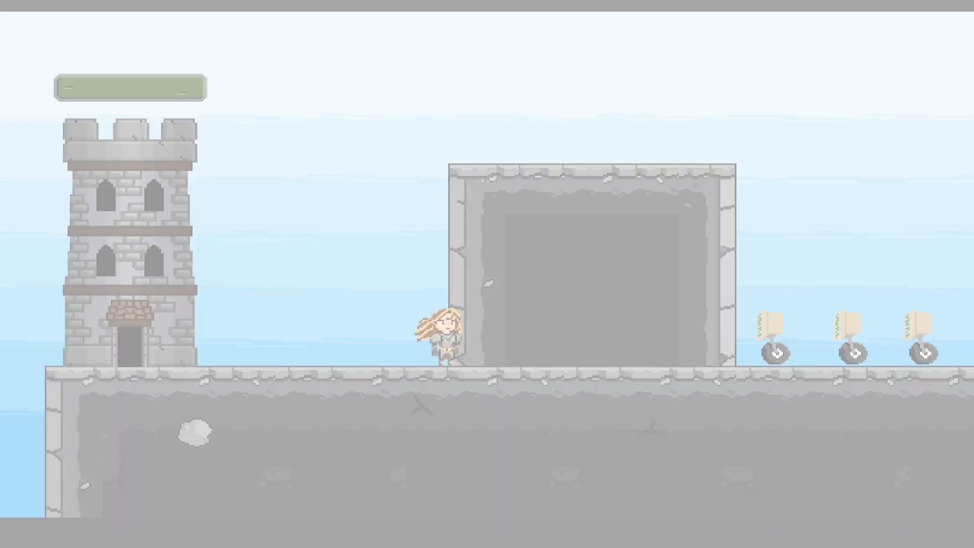